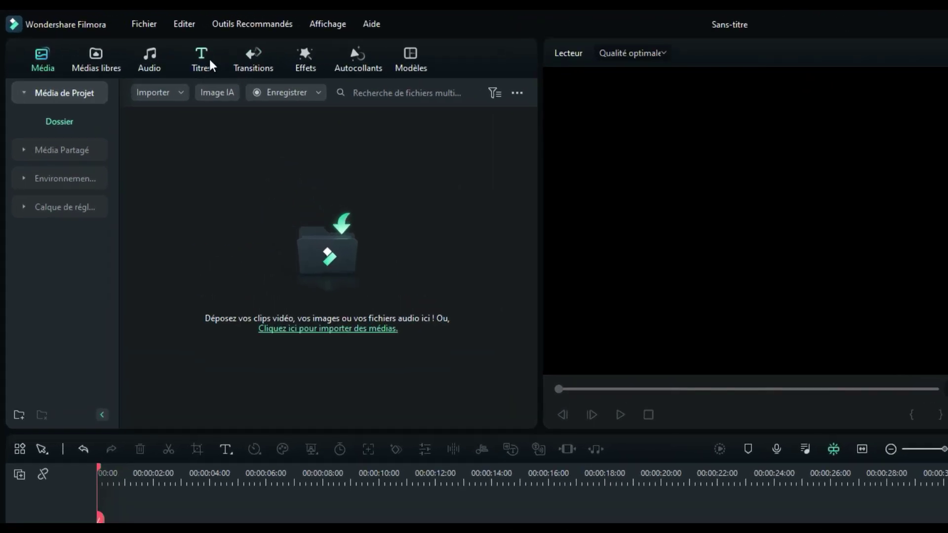
# - Add the plain-text title Basique 6 from Texte en Clair to the start of the first video track
pyautogui.click(144, 44)
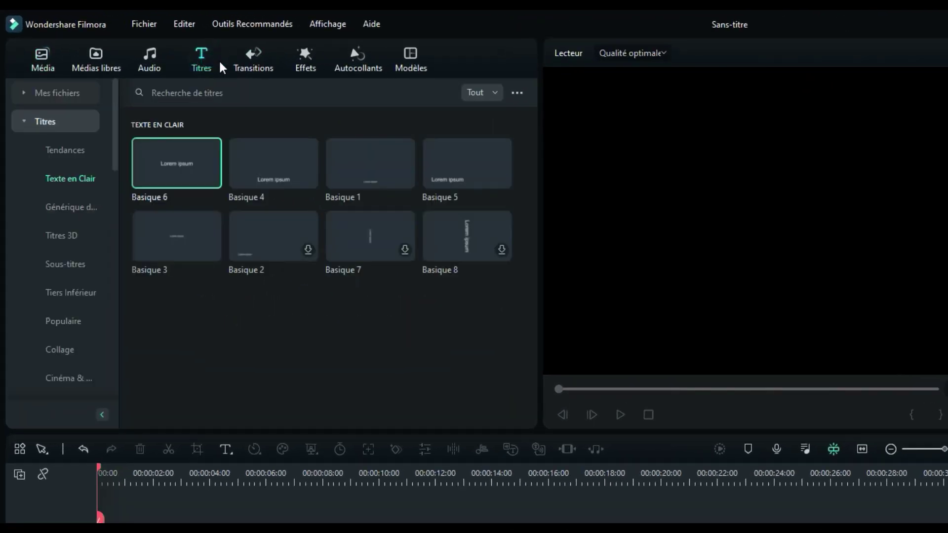
pyautogui.click(74, 153)
pyautogui.click(63, 178)
pyautogui.moveTo(188, 174)
pyautogui.moveTo(187, 174); pyautogui.dragTo(97, 438)
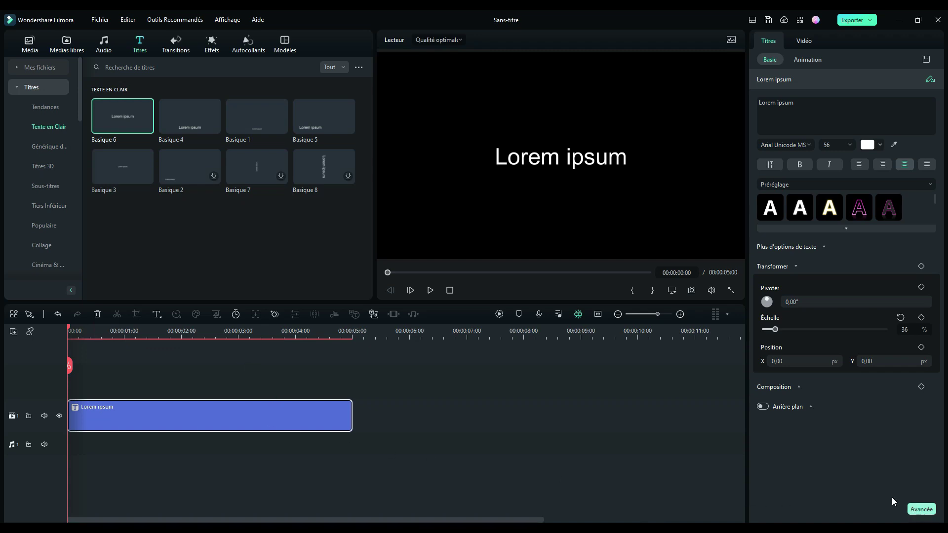
# - Open the title in the advanced text editor and replace its placeholder text with "BONJOUR !"
pyautogui.click(922, 509)
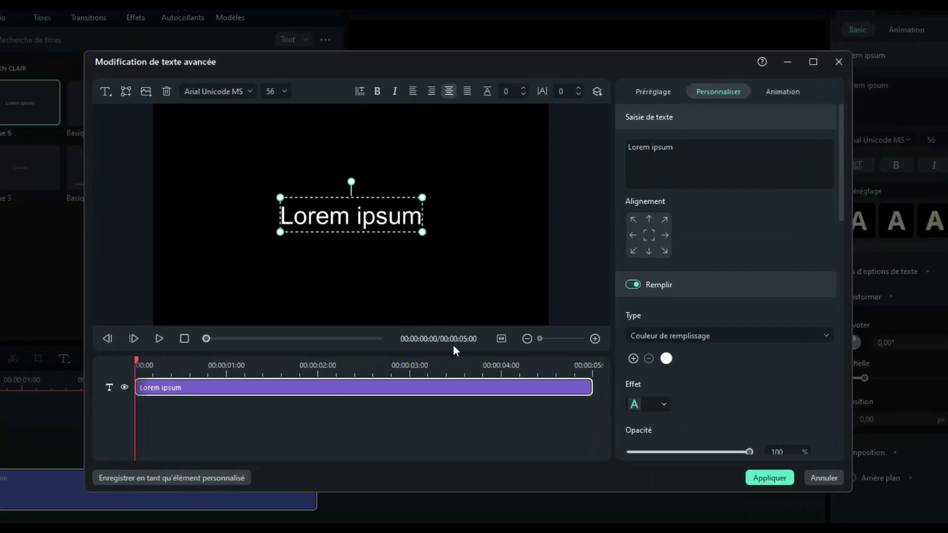
pyautogui.click(658, 147)
pyautogui.click(697, 148)
pyautogui.tripleClick(694, 150)
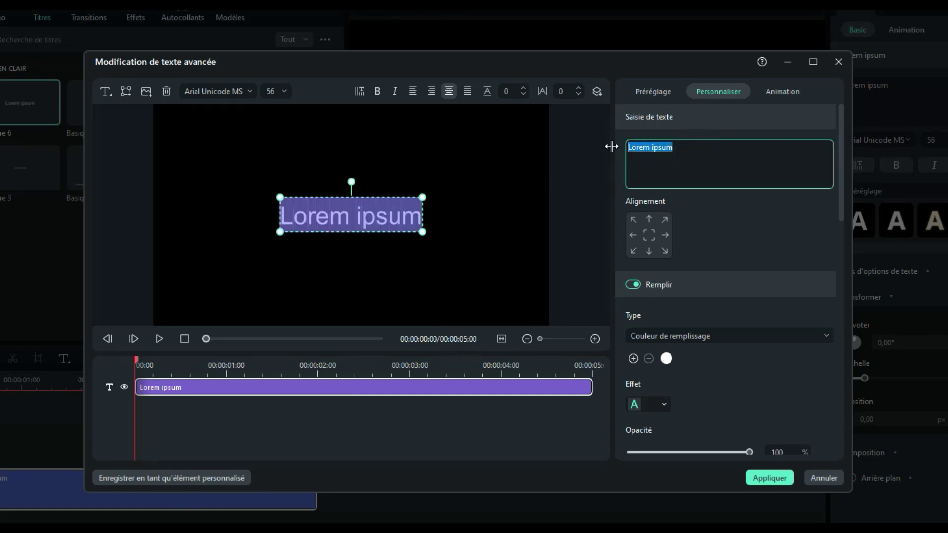
pyautogui.write('BONJOUR !')
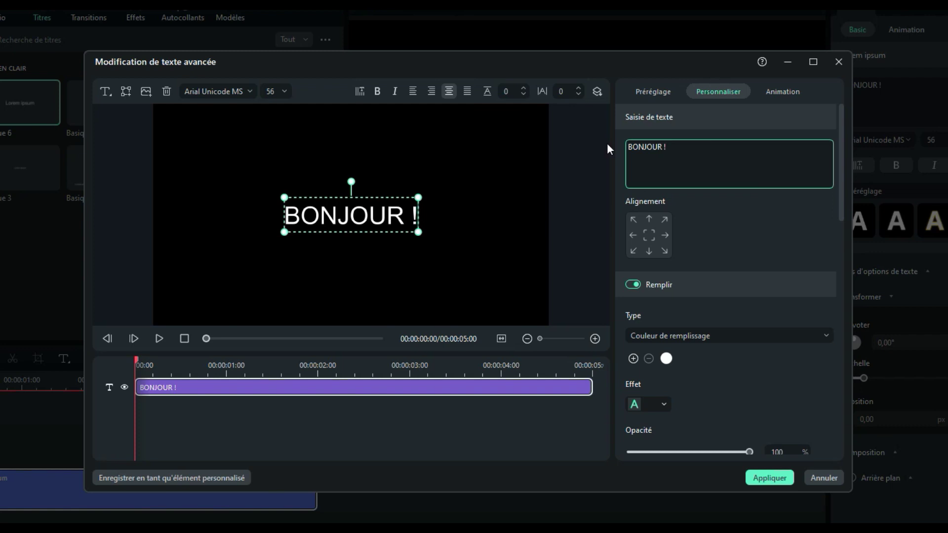
# - Change the title text's font to Arial Rounded MT Bold and set its size to 90
pyautogui.click(247, 92)
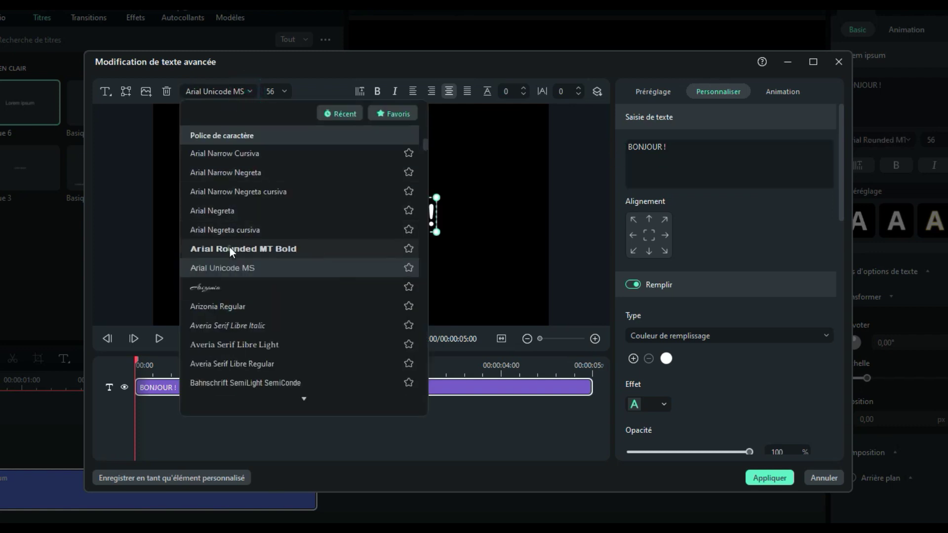
pyautogui.click(229, 247)
pyautogui.click(273, 93)
pyautogui.write('90')
pyautogui.press('Return')
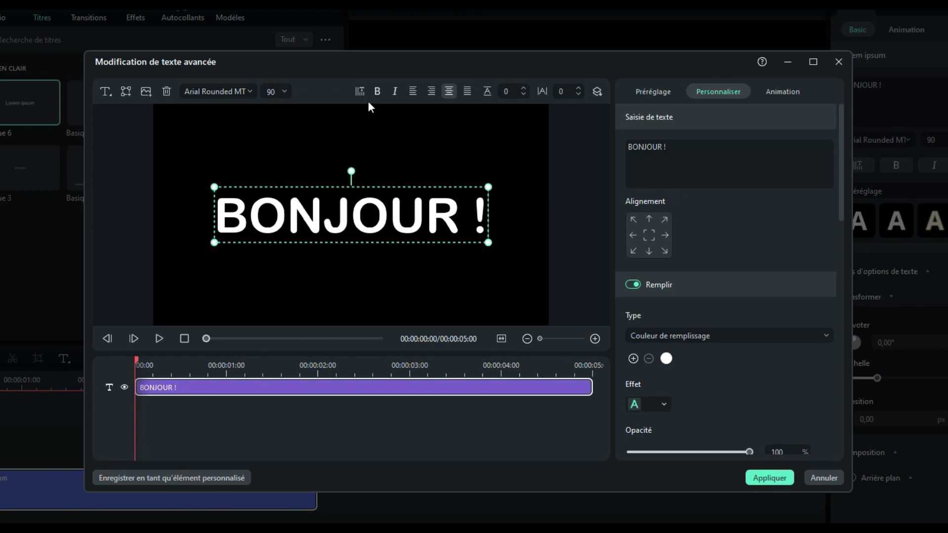
# - Collapse the Saisie de texte, Remplir, Contour, Ombre and Arrière plan settings of the title
pyautogui.click(679, 117)
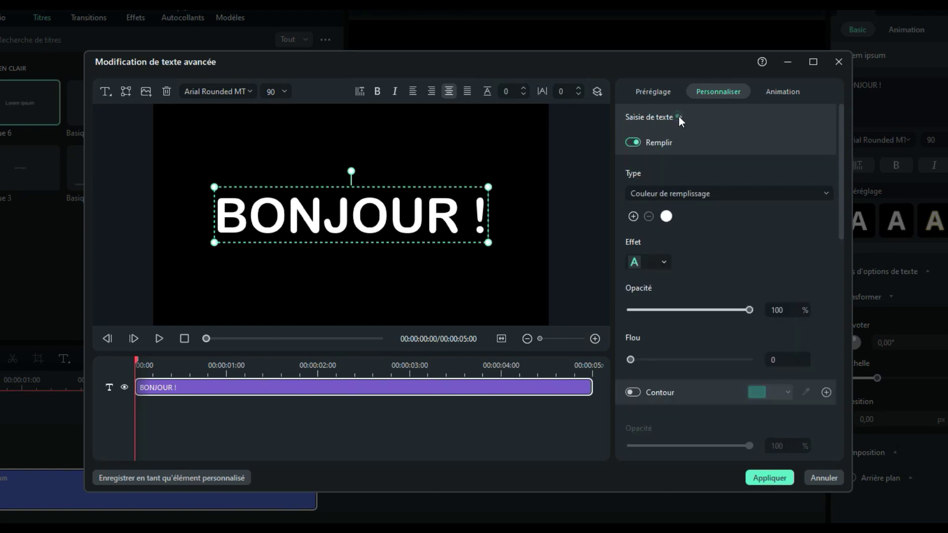
pyautogui.click(681, 143)
pyautogui.click(681, 168)
pyautogui.click(679, 193)
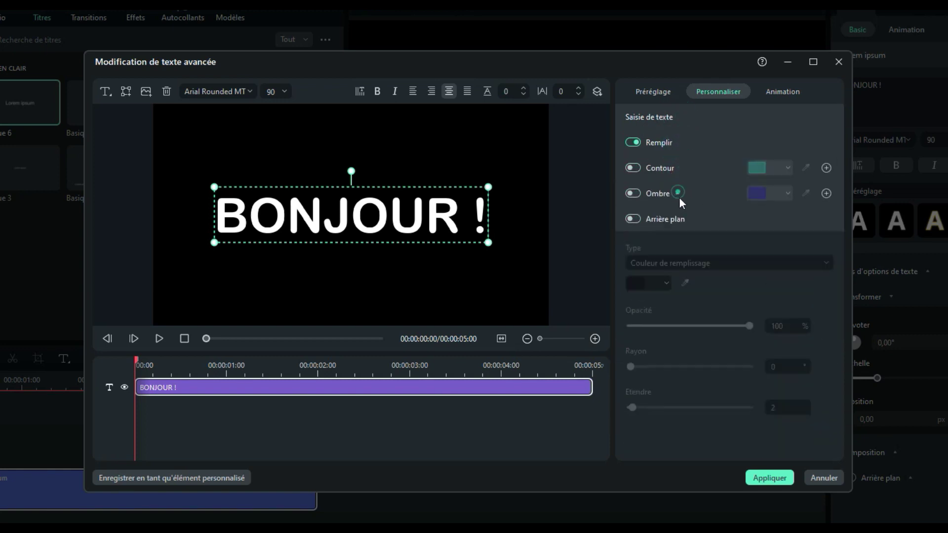
pyautogui.click(694, 219)
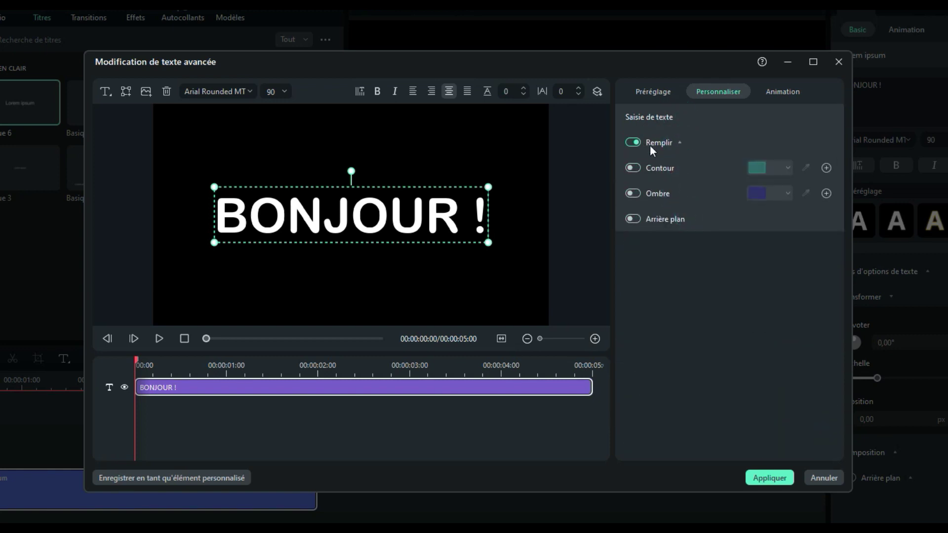
# - Fill the title text with a gradient (Dégradé de remplissage) running from light blue to purple
pyautogui.click(678, 142)
pyautogui.click(681, 195)
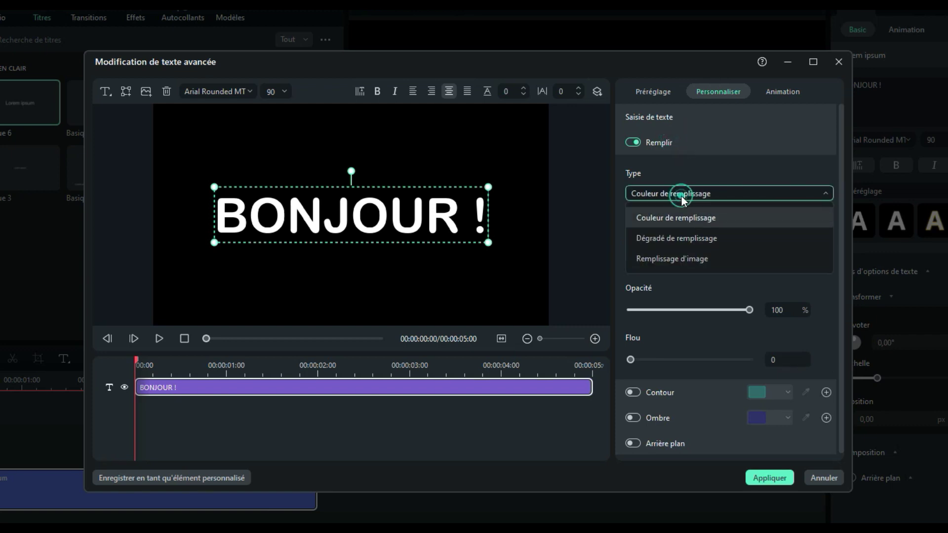
pyautogui.click(675, 241)
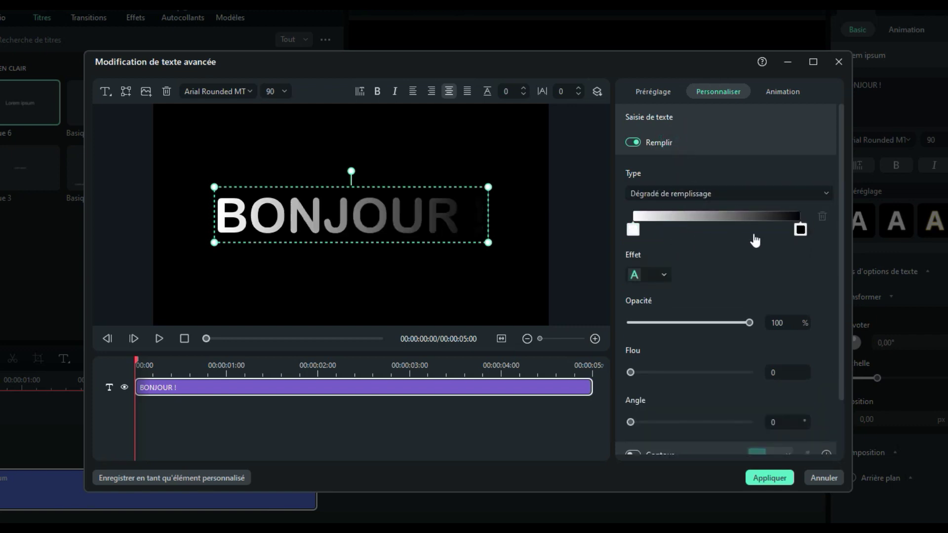
pyautogui.click(633, 230)
pyautogui.click(633, 230)
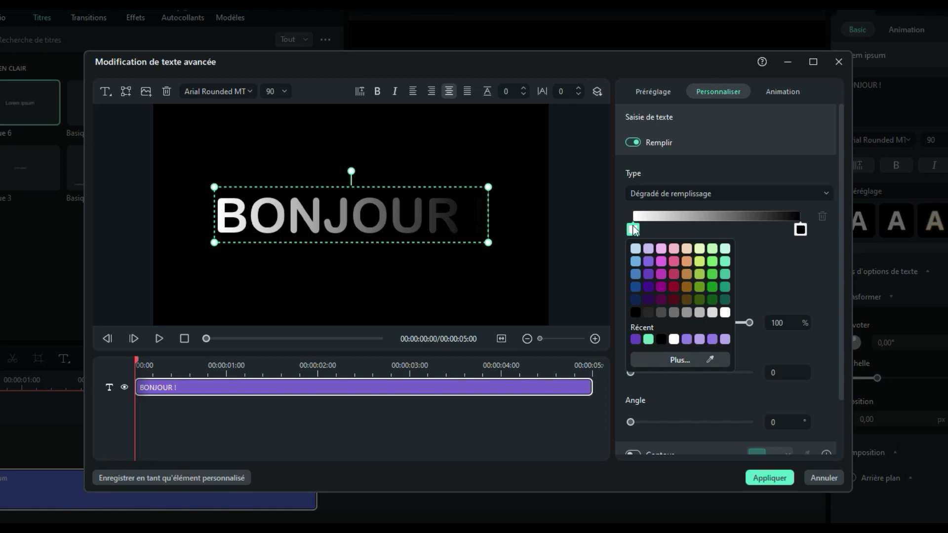
pyautogui.click(636, 262)
pyautogui.click(800, 230)
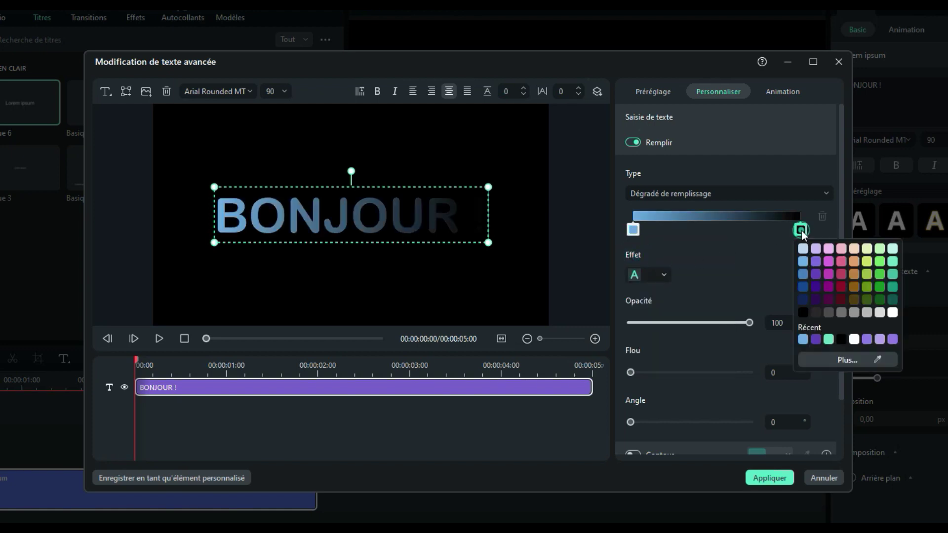
pyautogui.click(816, 339)
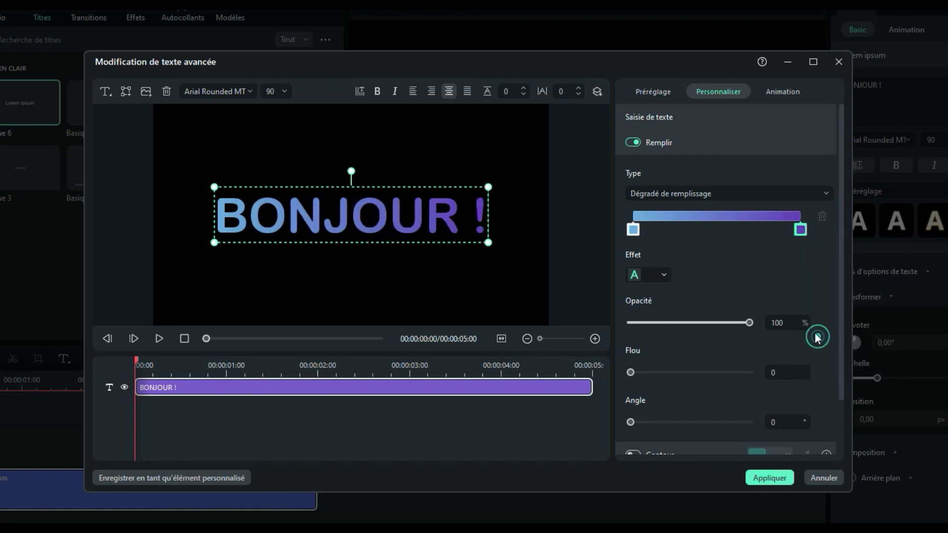
pyautogui.moveTo(634, 419); pyautogui.dragTo(610, 421)
# - Try several entrance animations on the title, choose the "Saut d'e..." one, and apply the edits to the clip
pyautogui.click(786, 92)
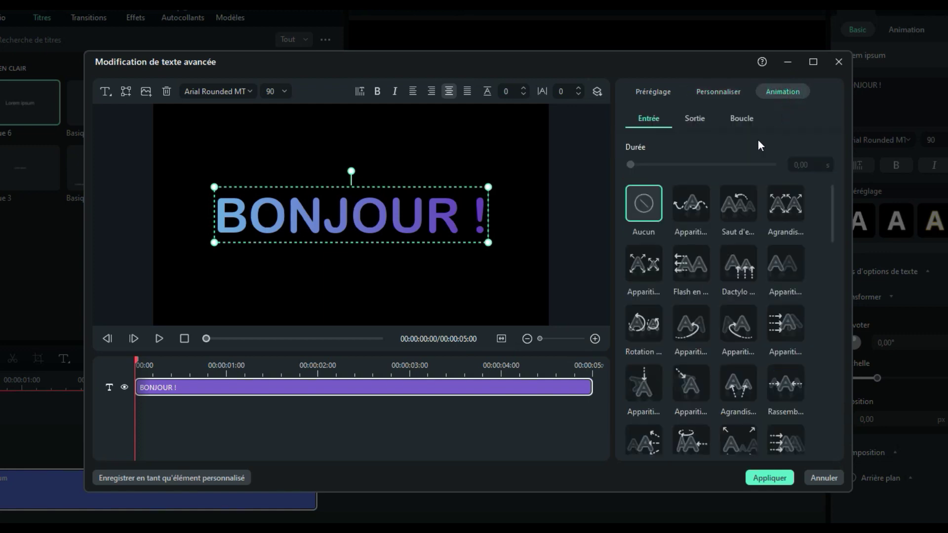
pyautogui.click(701, 200)
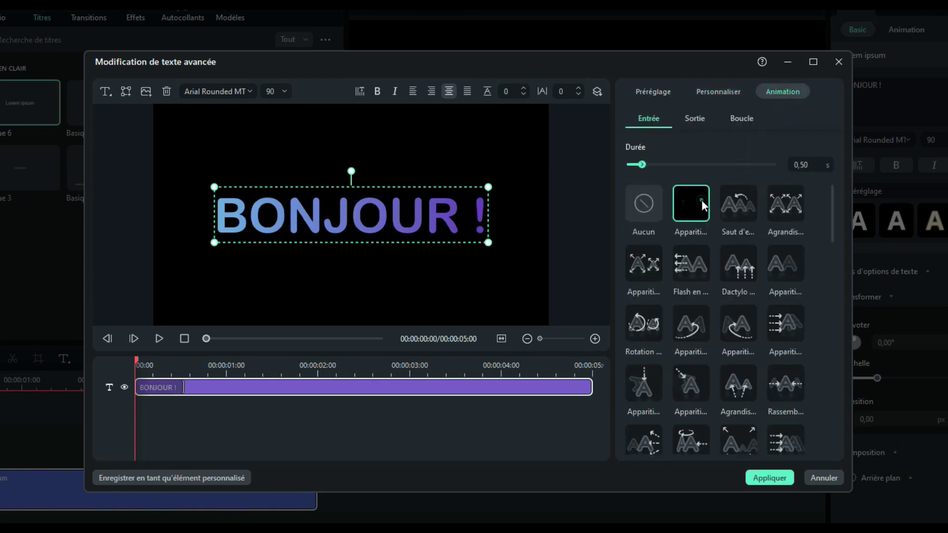
pyautogui.click(737, 199)
pyautogui.click(783, 198)
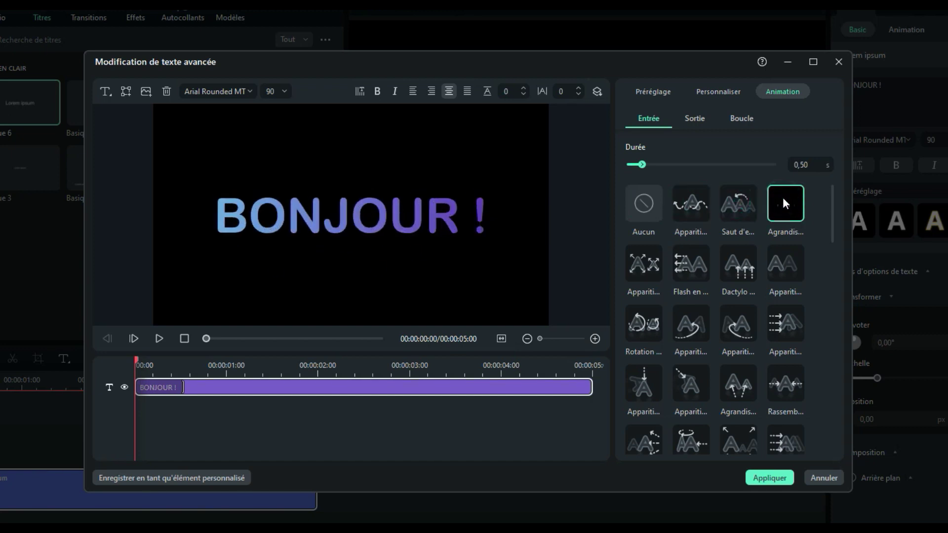
pyautogui.click(742, 199)
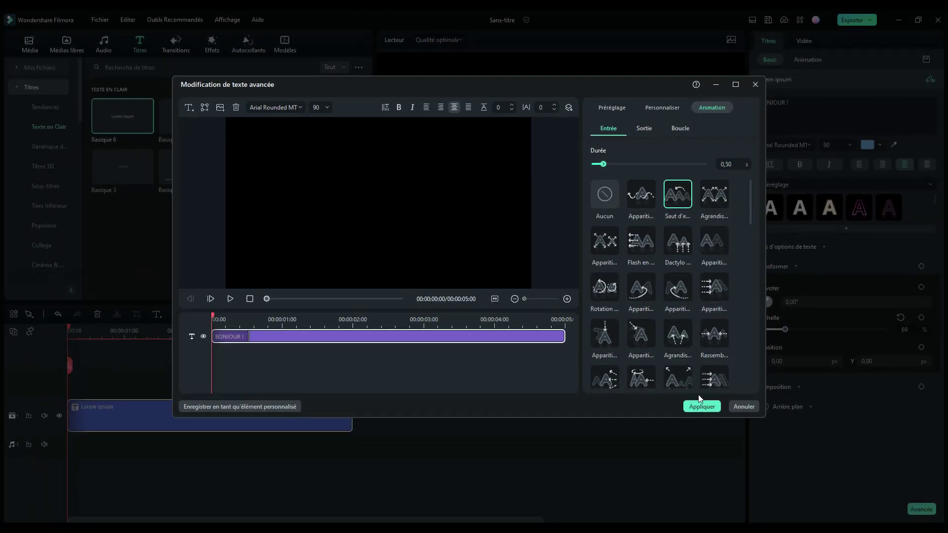
pyautogui.click(769, 478)
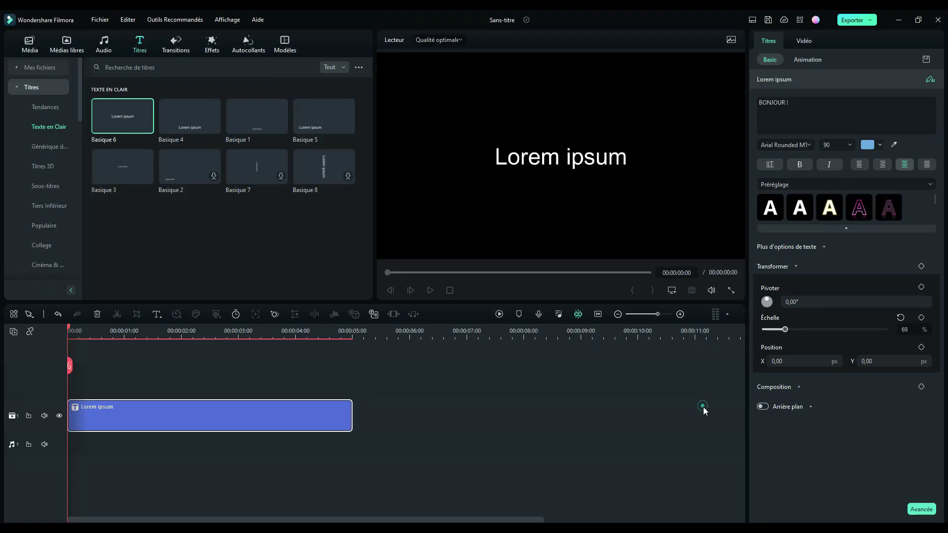
# - Play the title clip from the beginning to preview its entrance animation
pyautogui.click(430, 290)
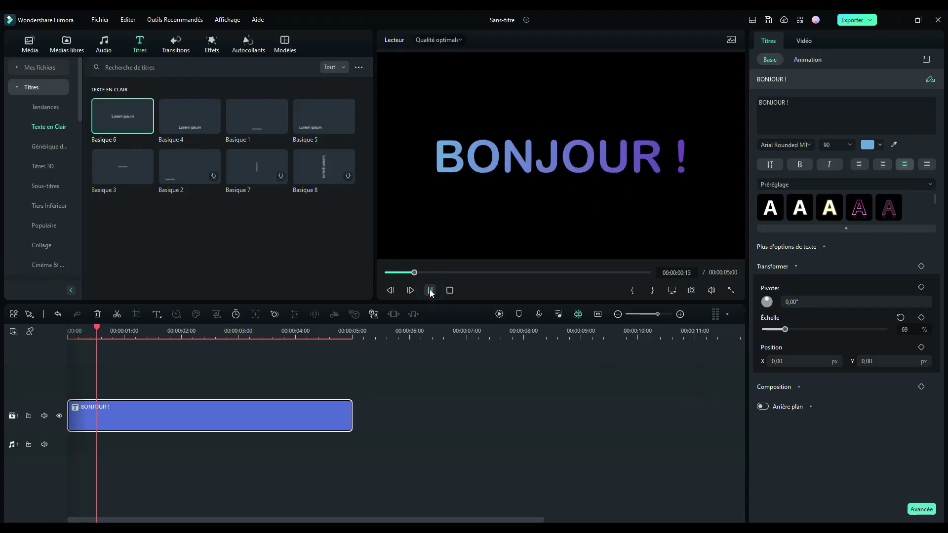
pyautogui.click(431, 290)
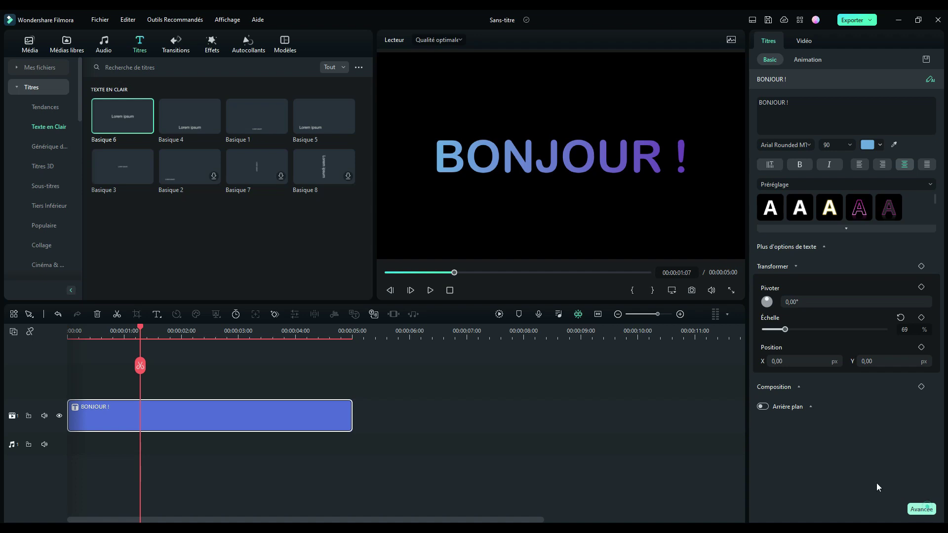
# - Reopen the title in the advanced text editor, lengthen its entrance animation and apply the change
pyautogui.click(921, 509)
pyautogui.click(246, 335)
pyautogui.click(706, 406)
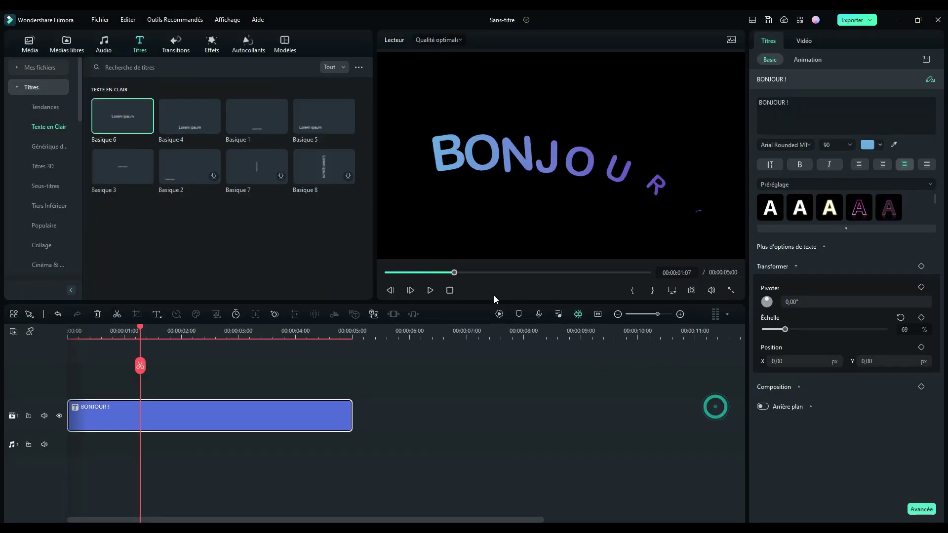
# - Preview the title with the slower entrance animation, replaying it from the start of the timeline
pyautogui.click(430, 291)
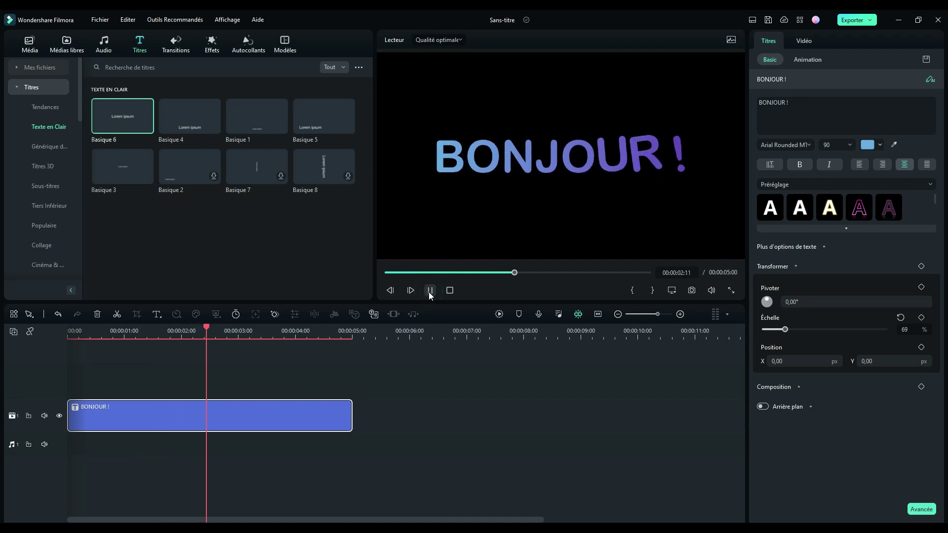
pyautogui.click(430, 290)
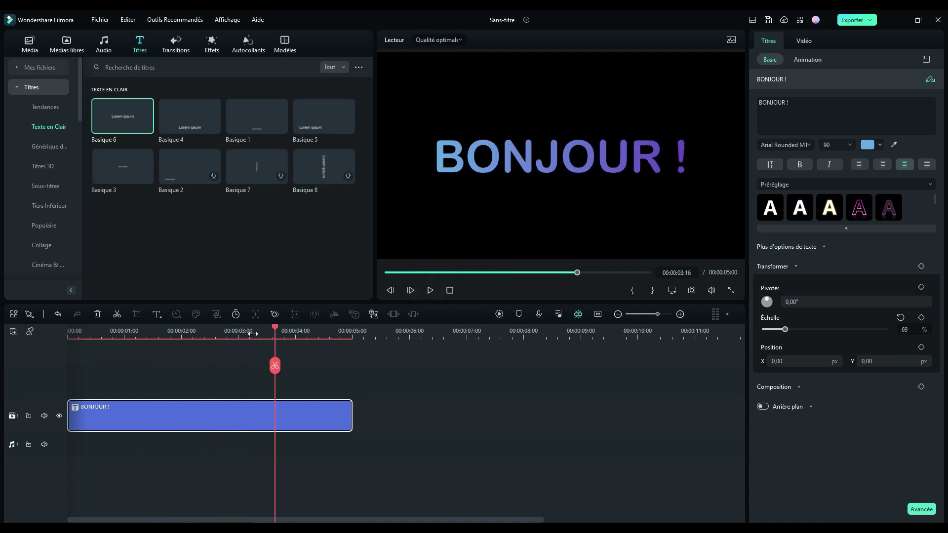
pyautogui.moveTo(276, 330); pyautogui.dragTo(59, 330)
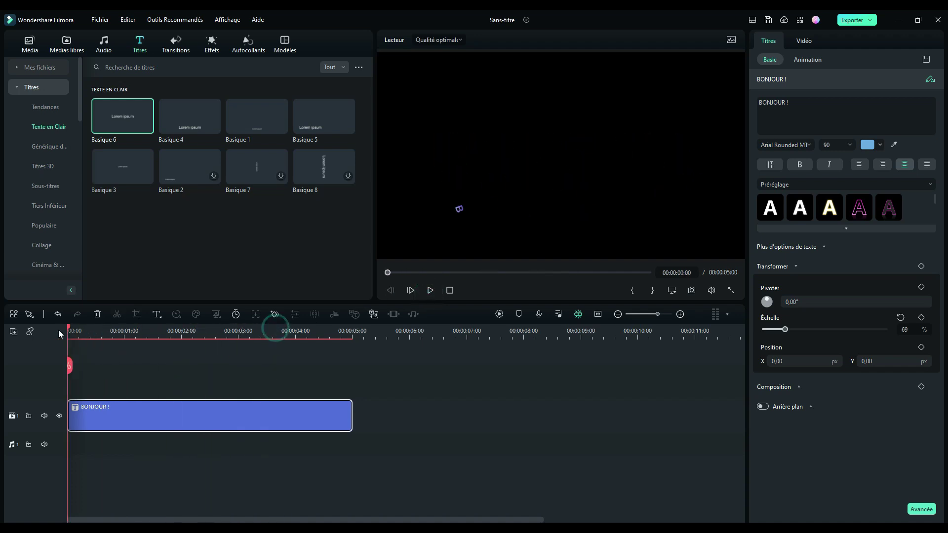
pyautogui.click(431, 290)
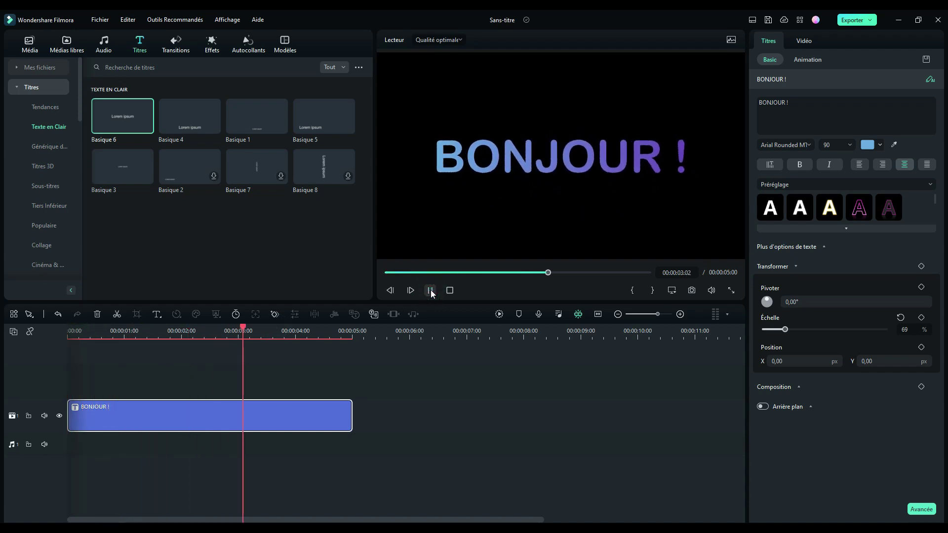
pyautogui.click(430, 291)
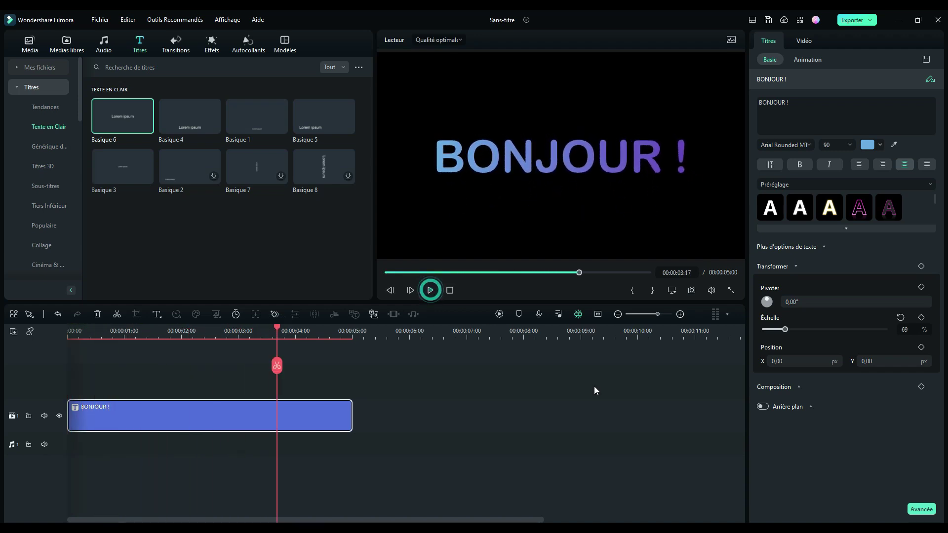
# - Delete the BONJOUR ! title clip from the timeline
pyautogui.click(30, 44)
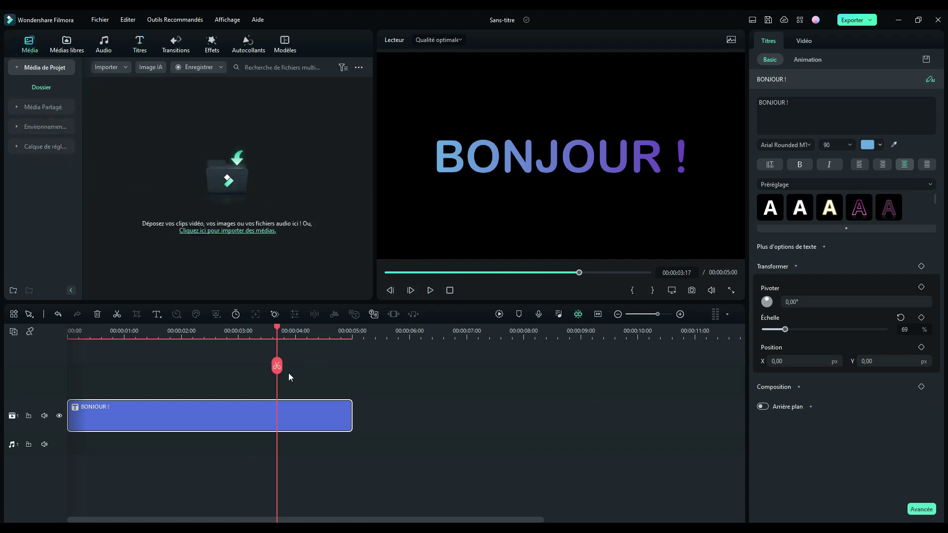
pyautogui.scroll(-2, 316, 335)
pyautogui.moveTo(206, 327); pyautogui.dragTo(48, 341)
pyautogui.click(112, 419)
pyautogui.press('Delete')
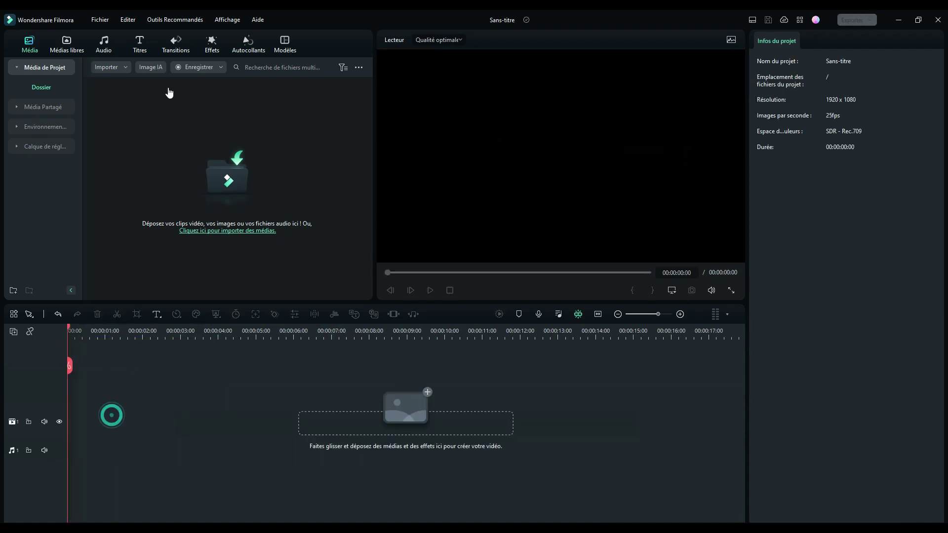
# - Add a Basique 6 title to the start of the timeline and replace its text with "BONJOUR !" in the advanced editor
pyautogui.click(140, 43)
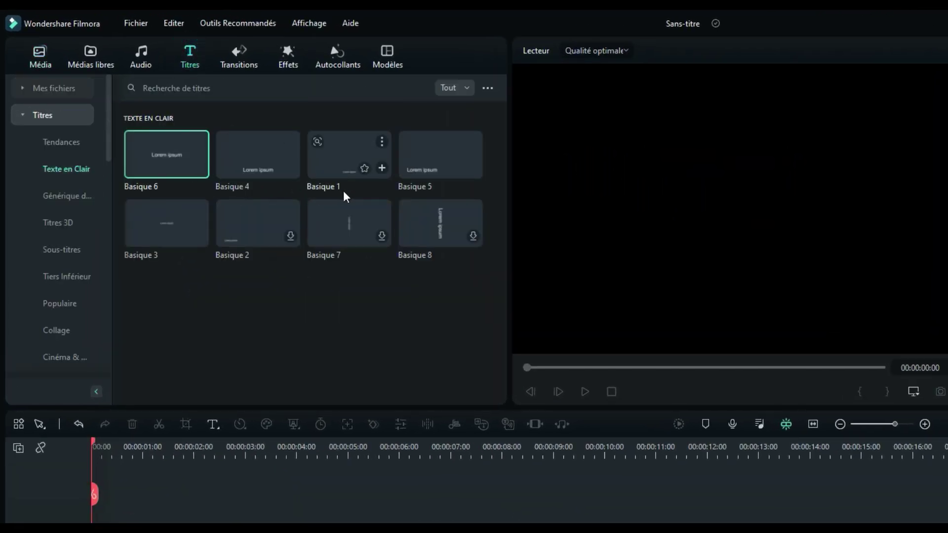
pyautogui.moveTo(158, 155); pyautogui.dragTo(101, 532)
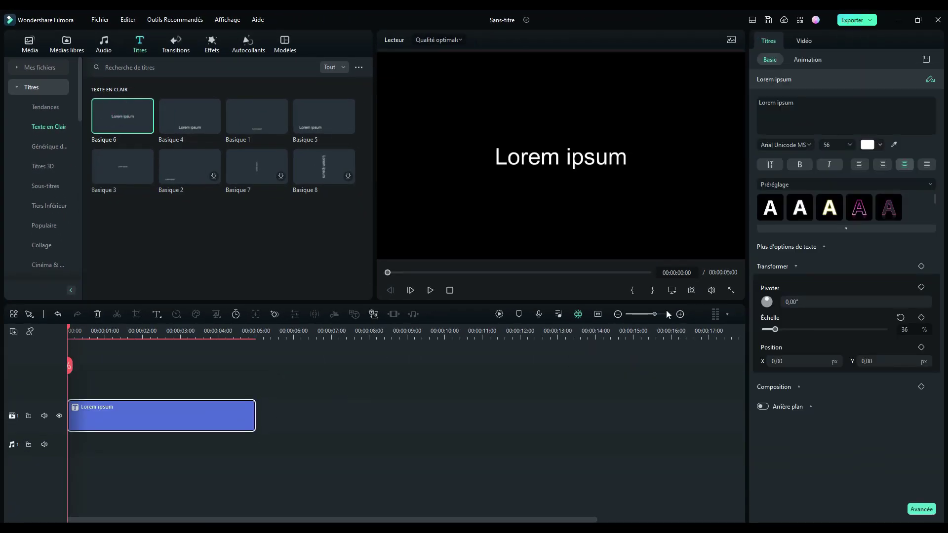
pyautogui.doubleClick(448, 215)
pyautogui.click(644, 153)
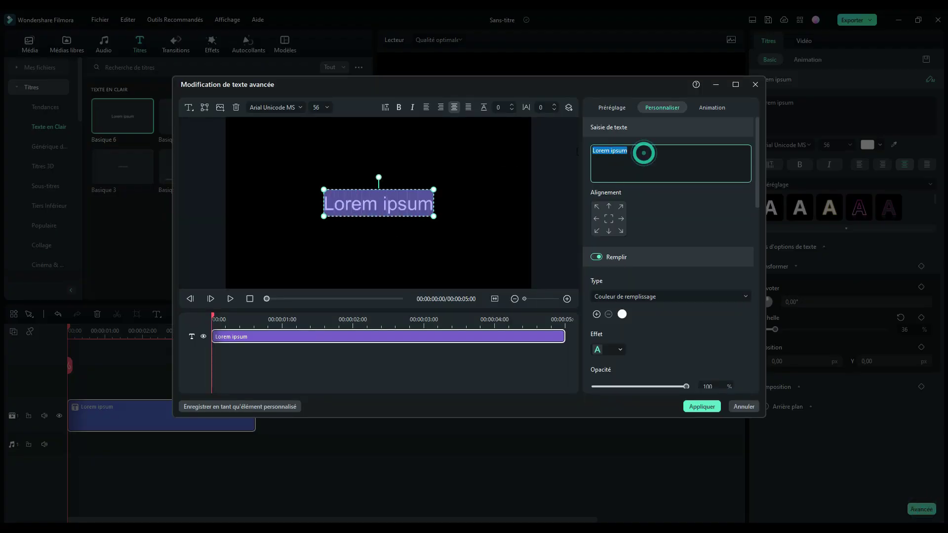
pyautogui.write('BONJOUR !')
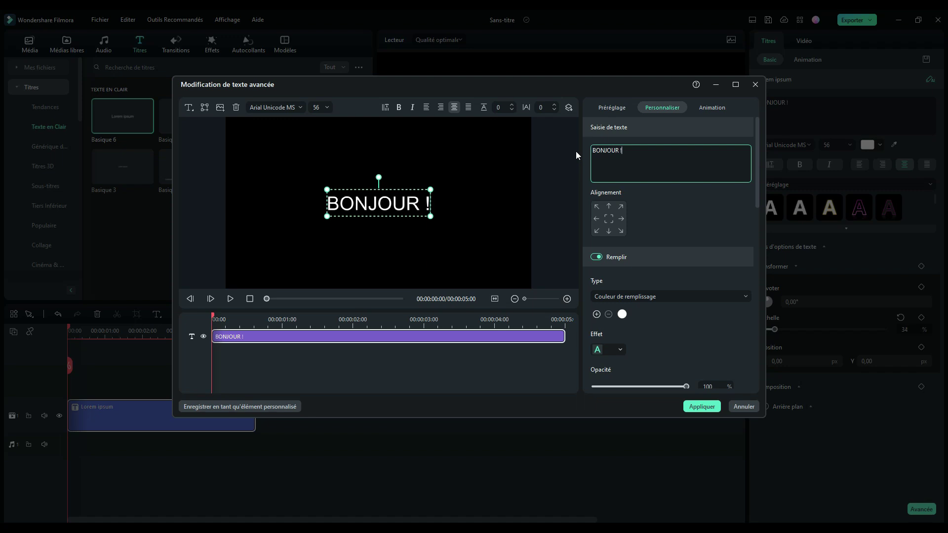
# - Set the BONJOUR ! title's font to Arial Rounded MT Bold at size 90 and apply the text edits
pyautogui.click(299, 107)
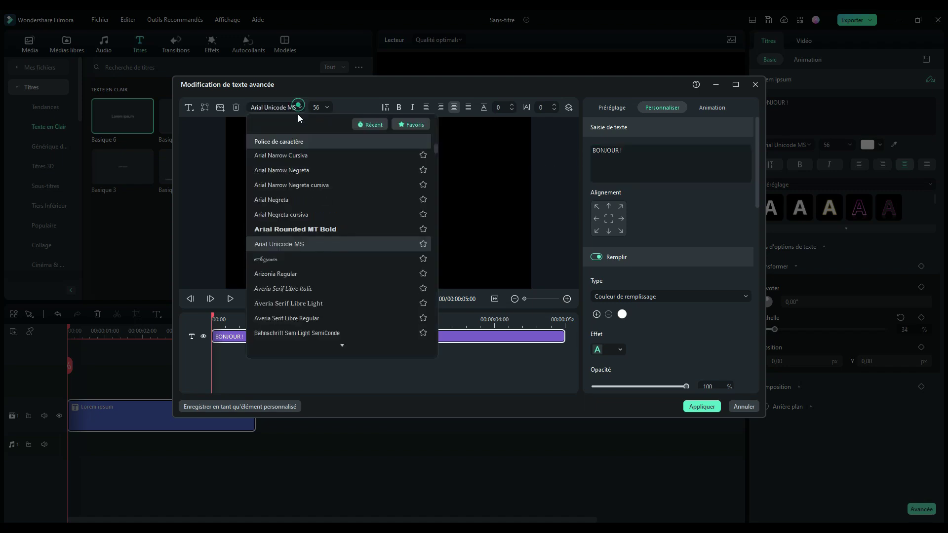
pyautogui.click(296, 229)
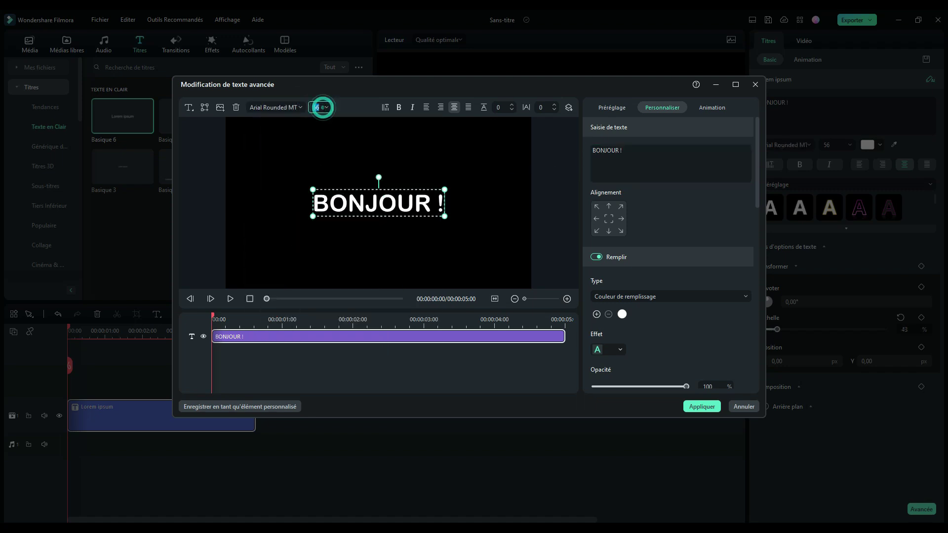
pyautogui.write('90')
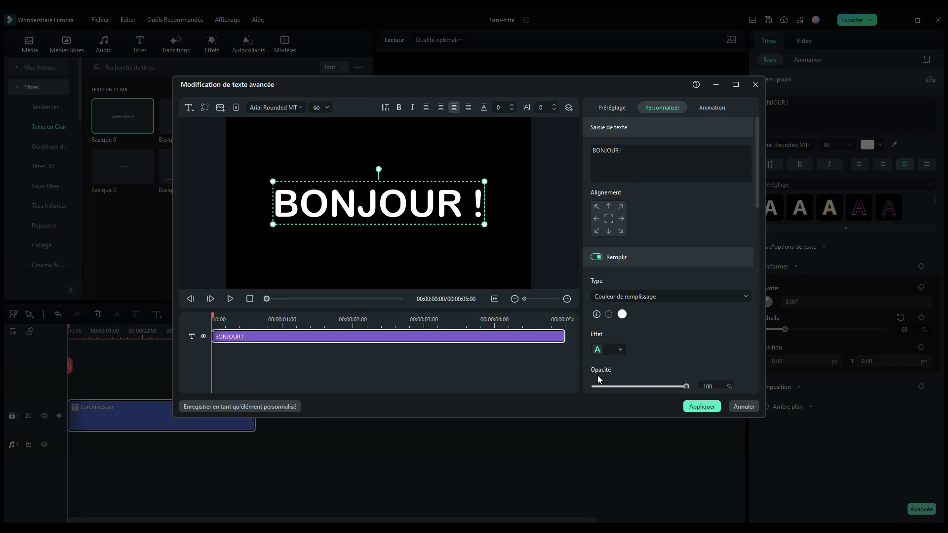
pyautogui.click(704, 407)
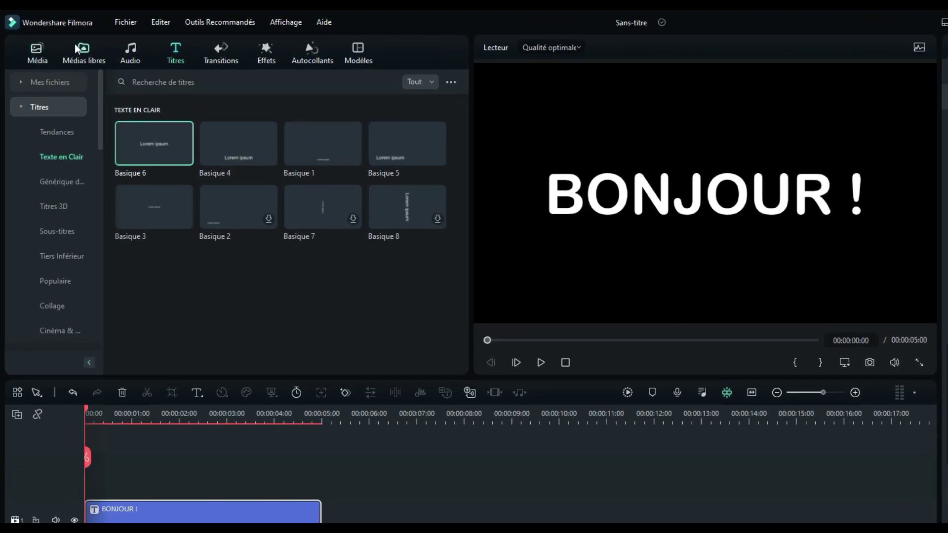
# - Move the title up to the second video track and place Filmstock's Noir solid colour beneath it at the timeline start
pyautogui.click(76, 45)
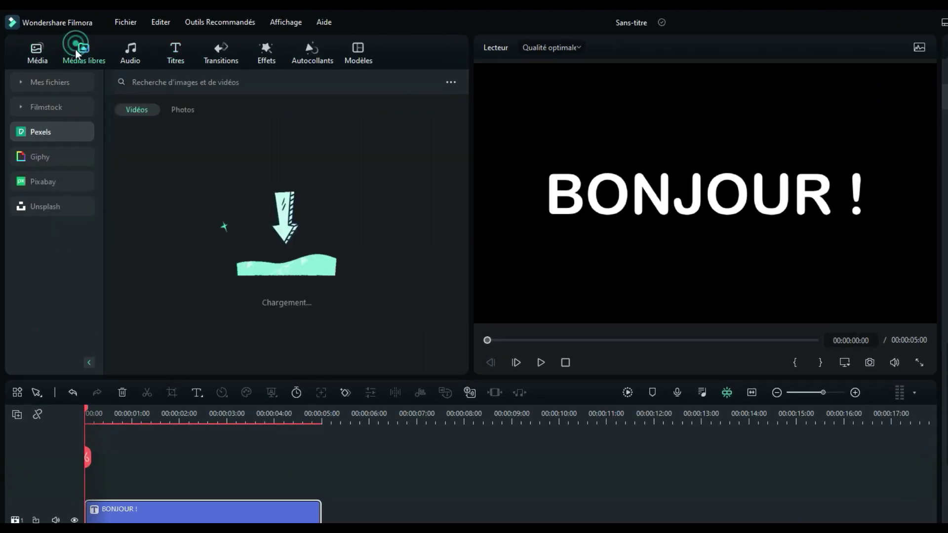
pyautogui.click(51, 109)
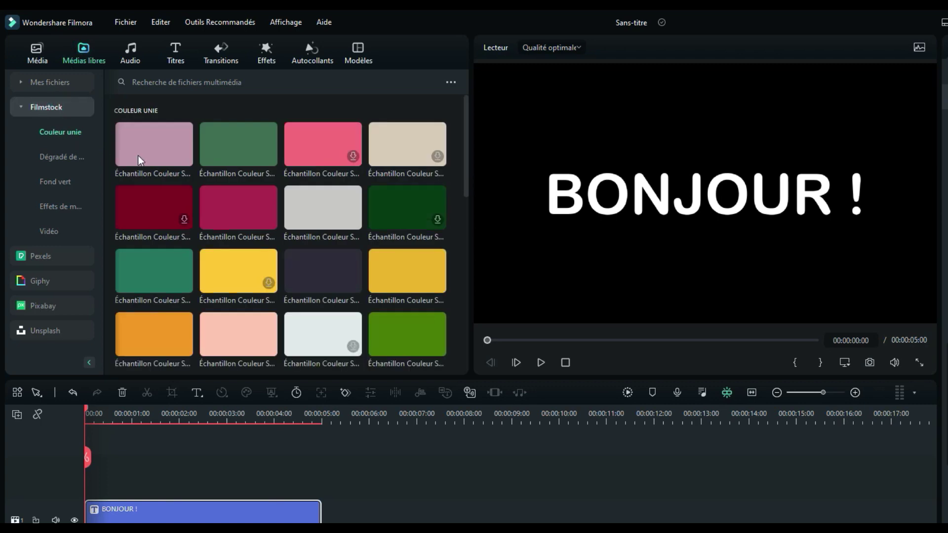
pyautogui.scroll(-10, 204, 170)
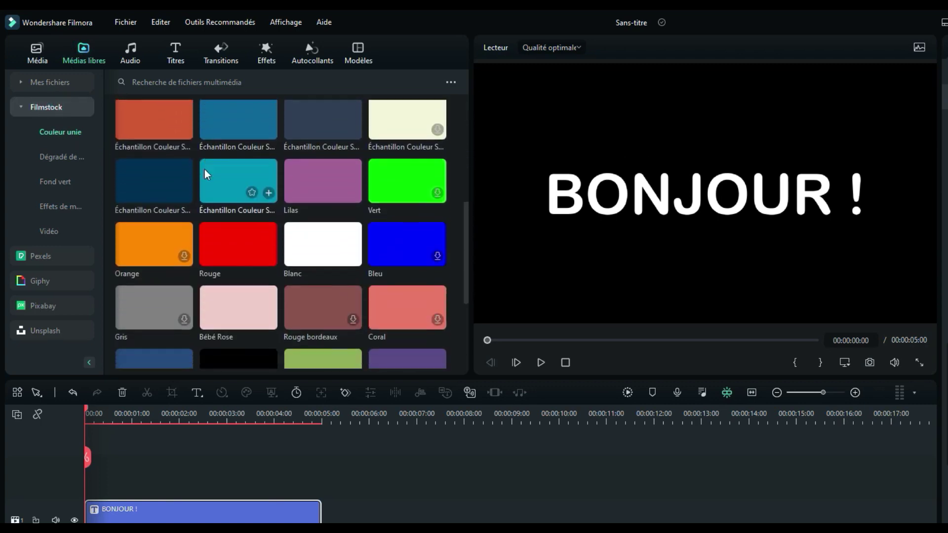
pyautogui.scroll(-2, 204, 170)
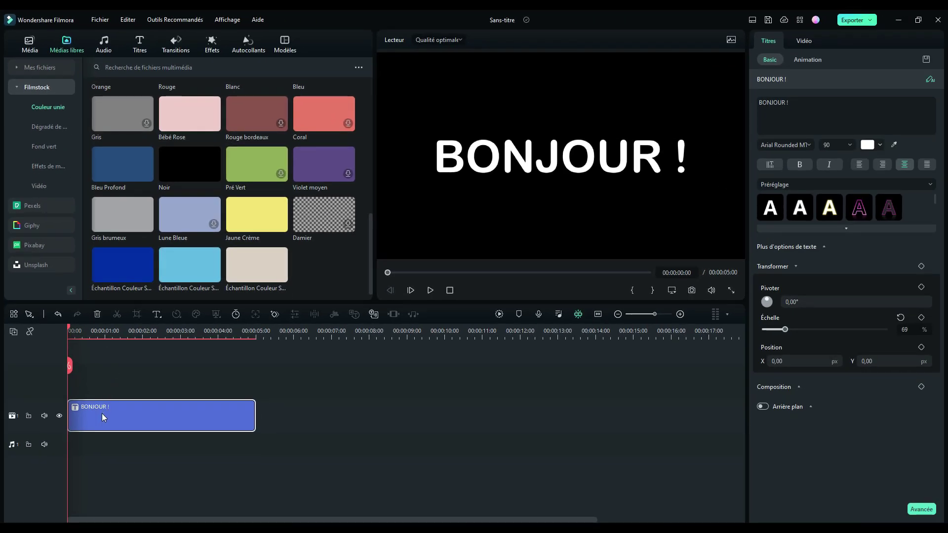
pyautogui.moveTo(128, 517); pyautogui.dragTo(117, 490)
pyautogui.moveTo(93, 391); pyautogui.dragTo(93, 393)
pyautogui.moveTo(177, 166); pyautogui.dragTo(186, 419)
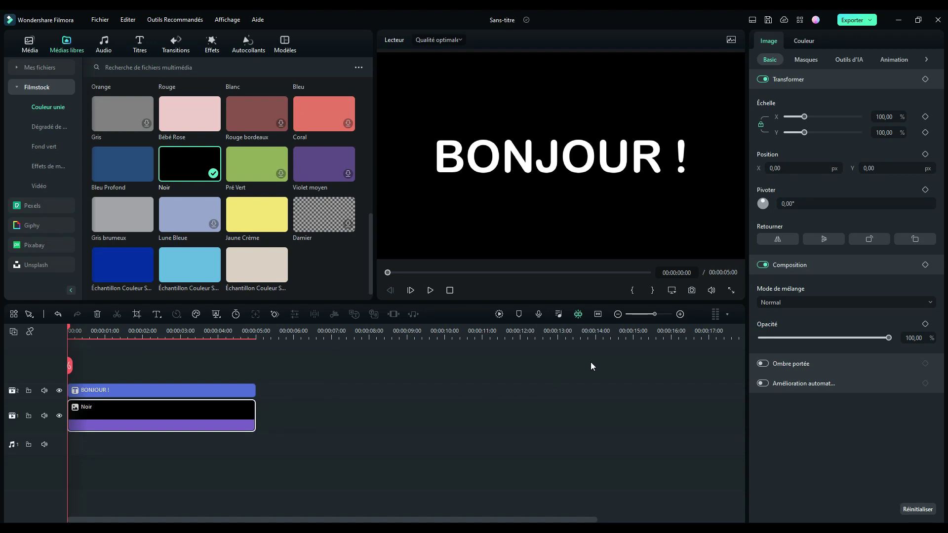
# - Capture the current frame as a JPG snapshot and delete both the title and Noir clips from the timeline
pyautogui.click(692, 291)
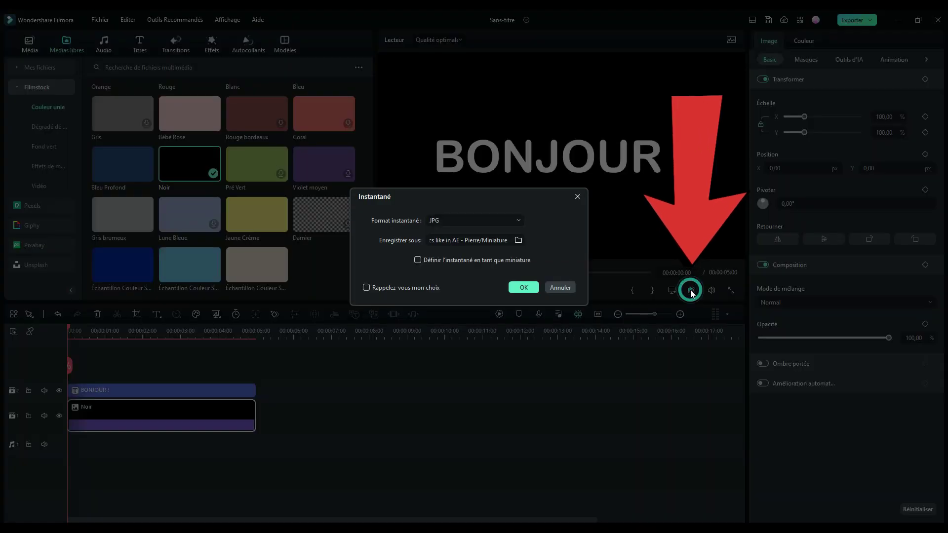
pyautogui.click(520, 288)
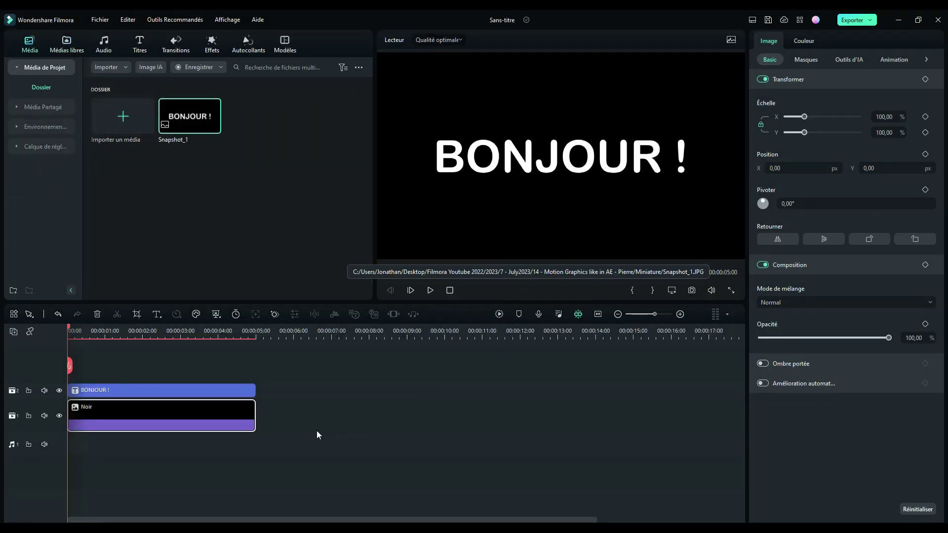
pyautogui.moveTo(285, 370); pyautogui.dragTo(207, 447)
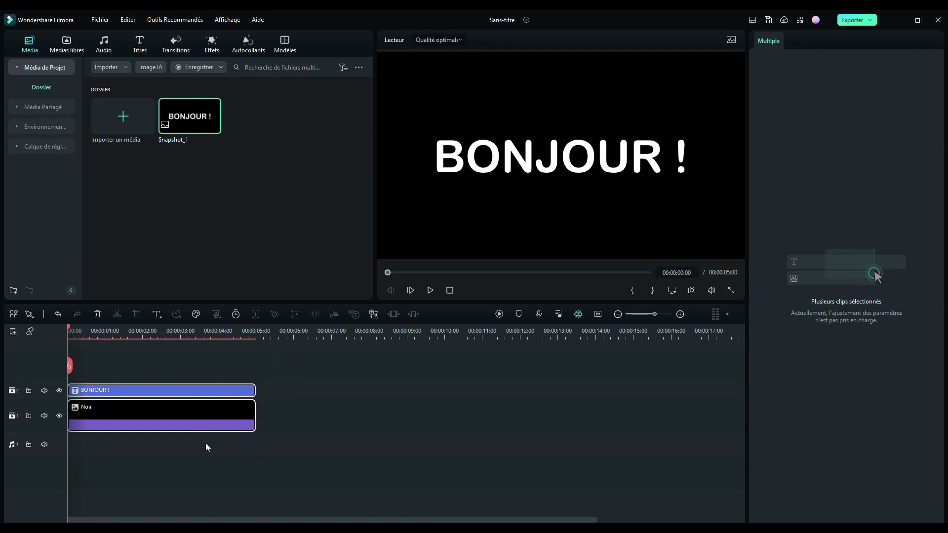
pyautogui.press('Delete')
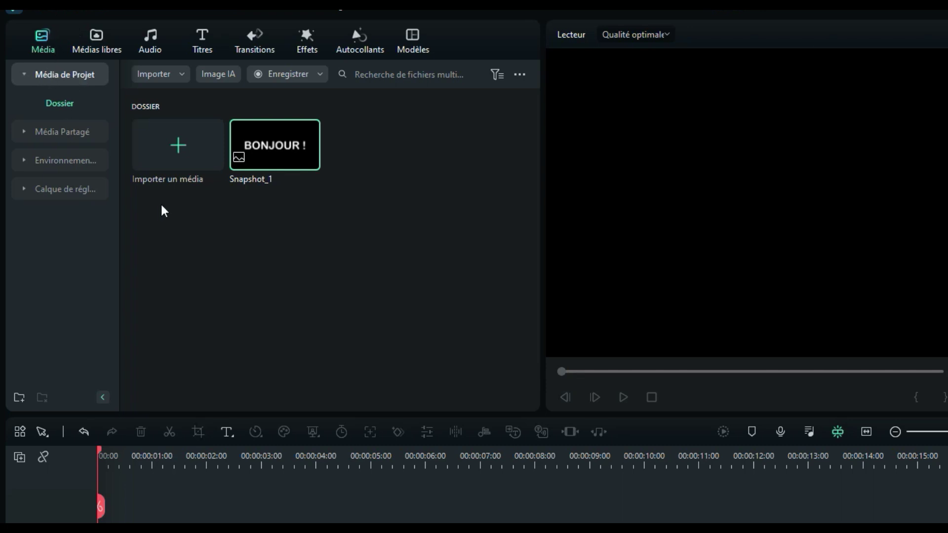
# - Place the captured BONJOUR ! snapshot at the start of the second video track
pyautogui.moveTo(275, 143); pyautogui.dragTo(128, 532)
pyautogui.moveTo(89, 427); pyautogui.dragTo(78, 409)
pyautogui.moveTo(46, 382); pyautogui.dragTo(45, 366)
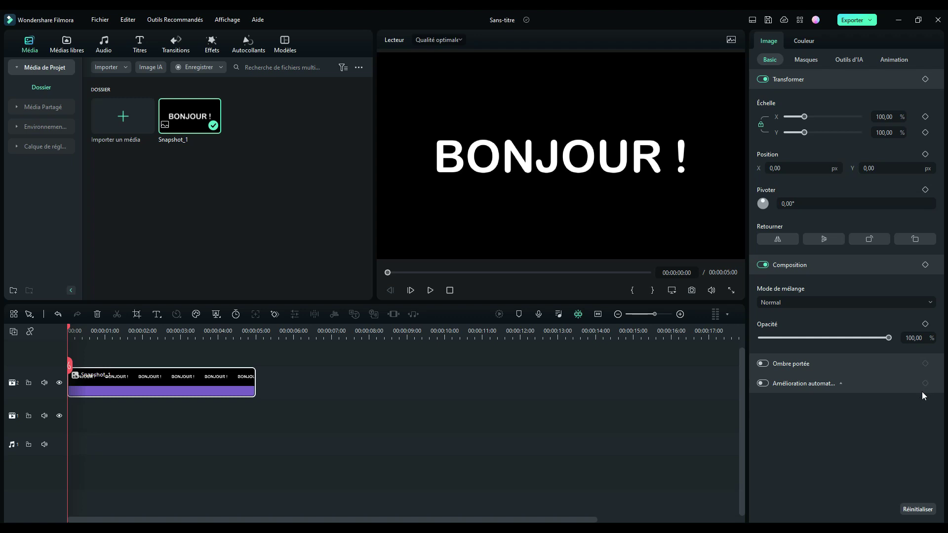
# - Set the snapshot clip's blend mode to Produit in its composition settings
pyautogui.click(705, 51)
pyautogui.click(706, 75)
pyautogui.click(760, 102)
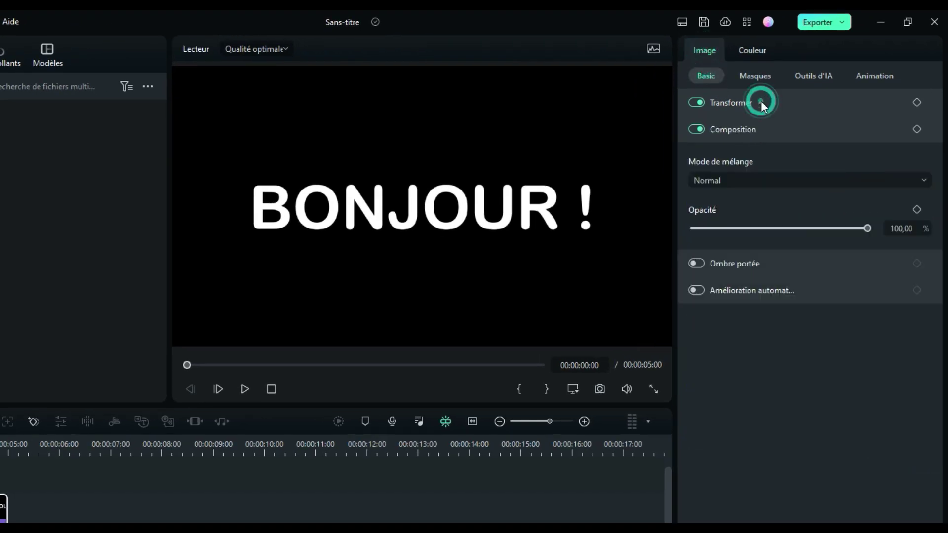
pyautogui.click(763, 128)
pyautogui.click(762, 128)
pyautogui.click(783, 180)
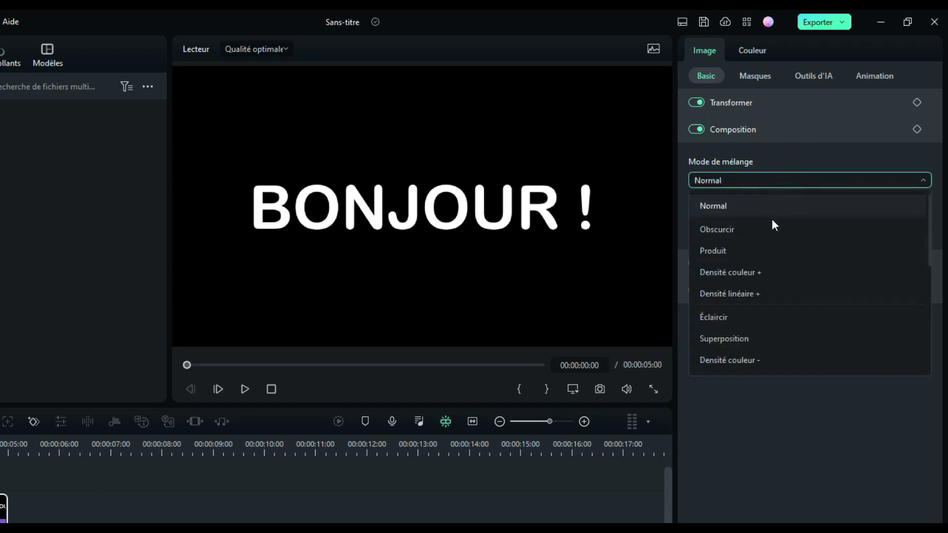
pyautogui.click(763, 254)
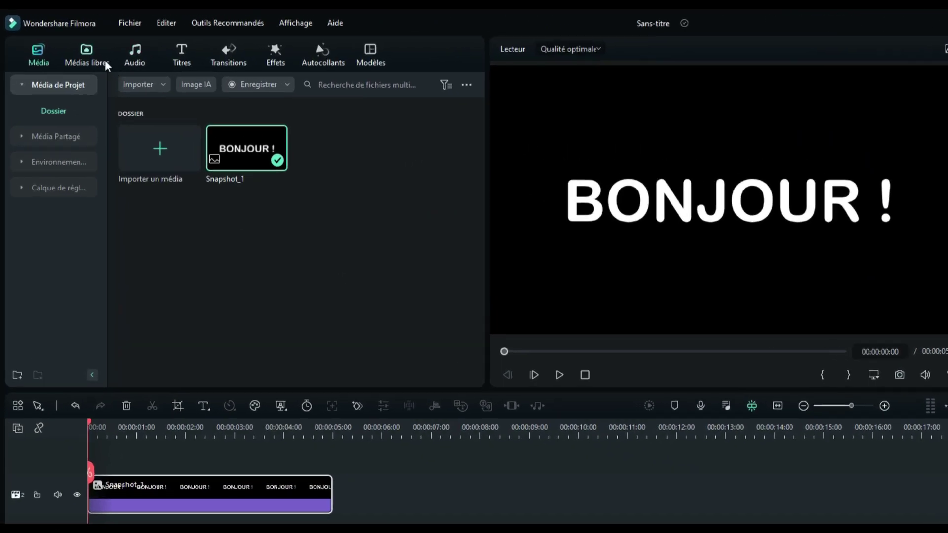
# - Add Filmstock's pink-to-purple horizontal-band colour gradient on the first video track, aligned beneath the snapshot at the timeline start
pyautogui.click(69, 43)
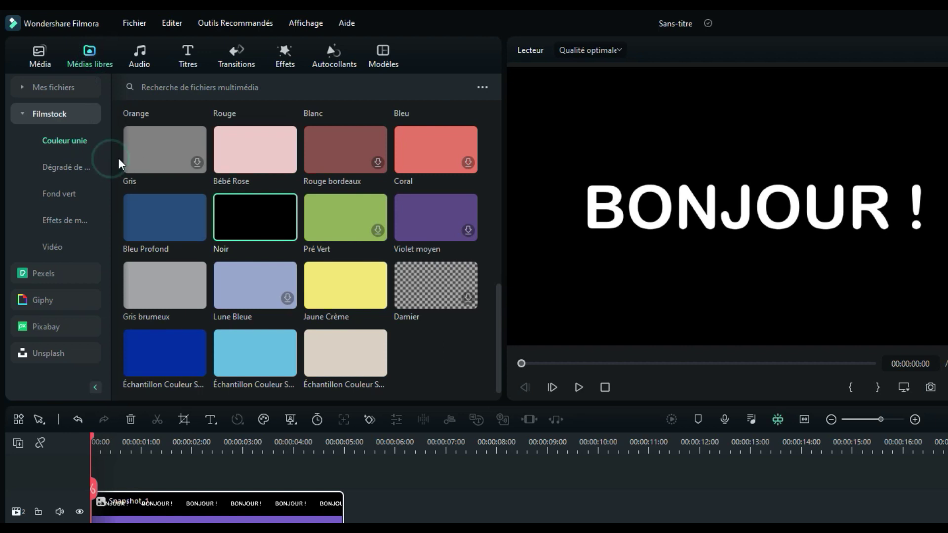
pyautogui.moveTo(109, 153); pyautogui.dragTo(146, 156)
pyautogui.click(99, 166)
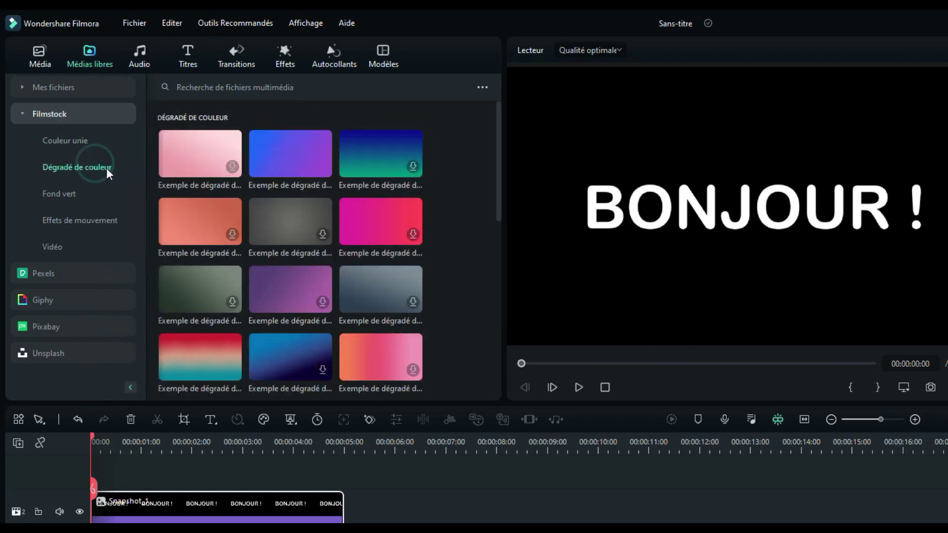
pyautogui.scroll(-4, 336, 236)
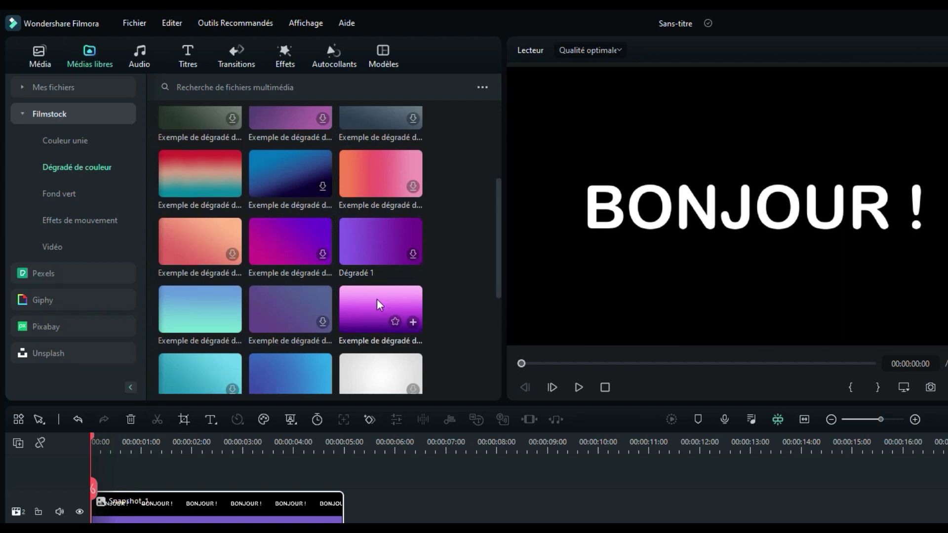
pyautogui.moveTo(374, 300); pyautogui.dragTo(235, 532)
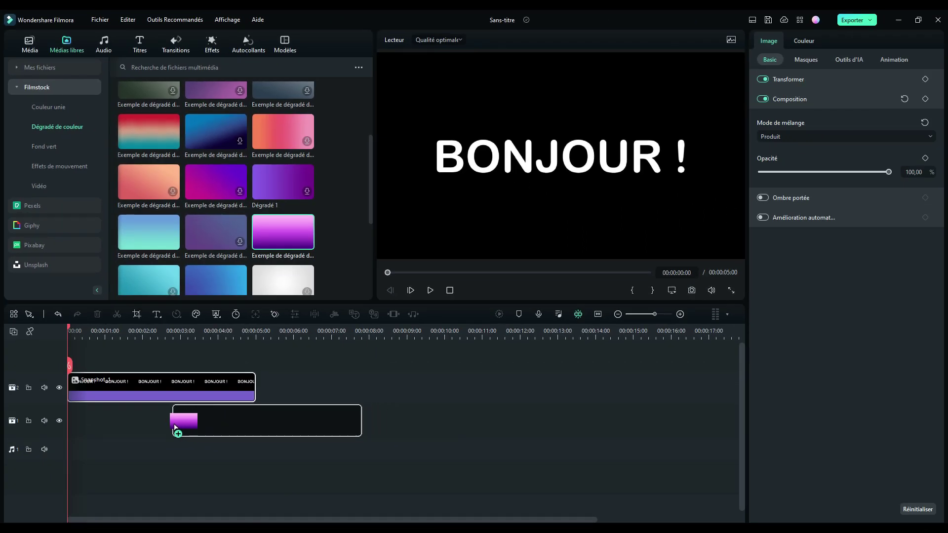
pyautogui.moveTo(175, 427); pyautogui.dragTo(82, 424)
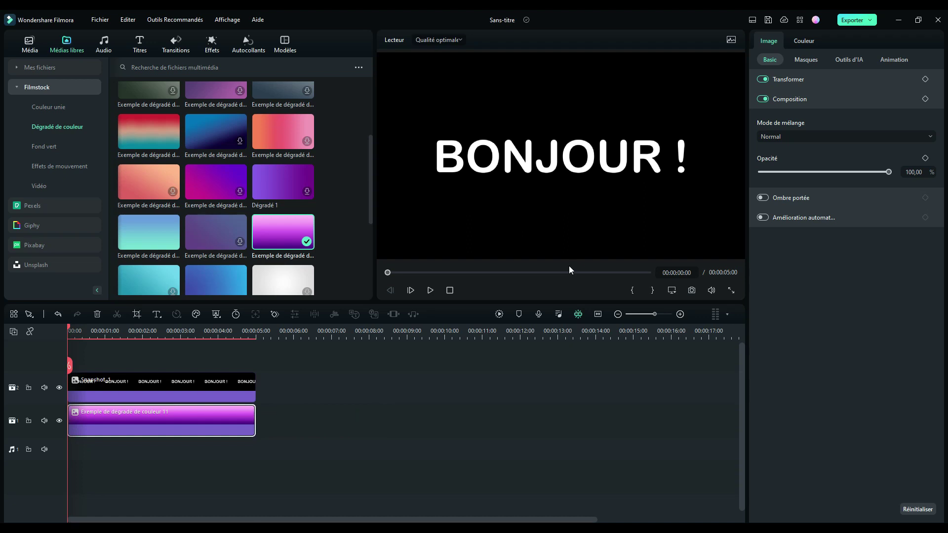
# - Flip the gradient clip vertically, trying the horizontal flip on and off as well
pyautogui.click(226, 414)
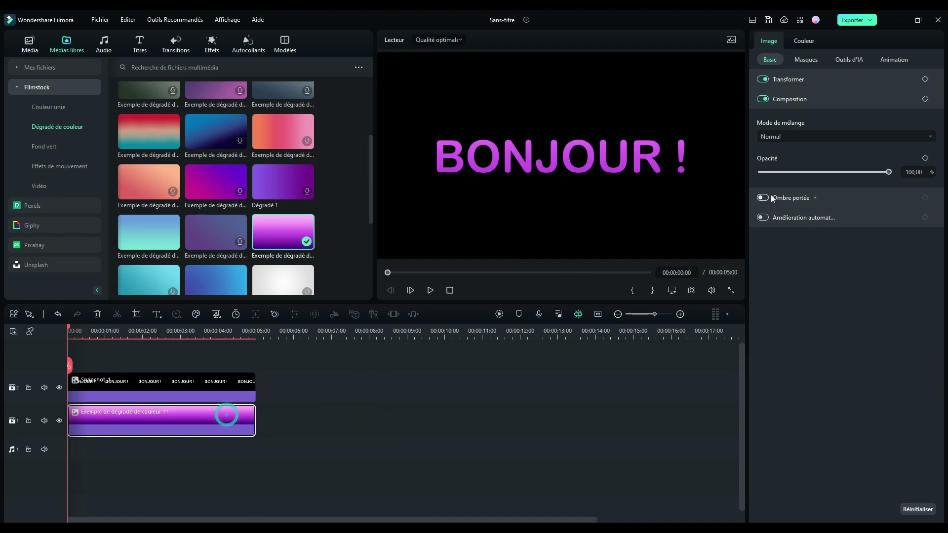
pyautogui.click(809, 80)
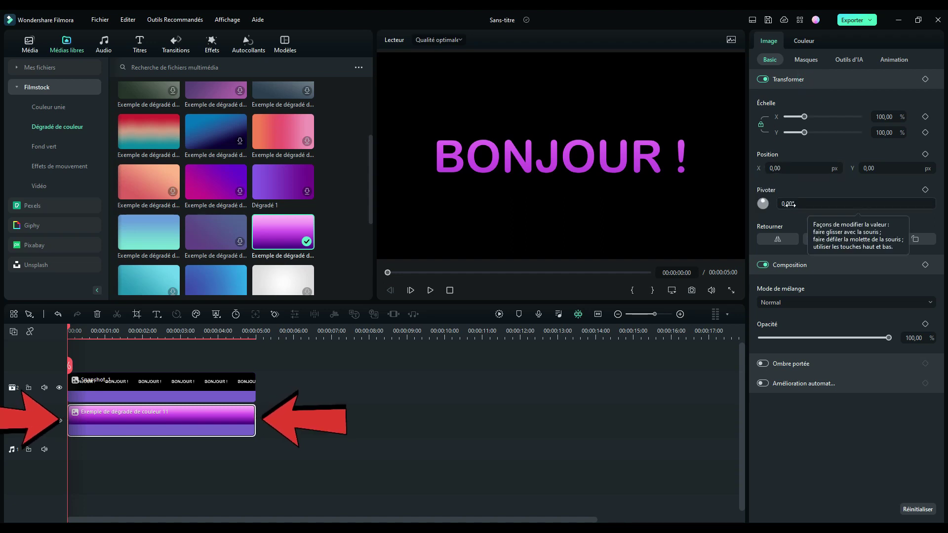
pyautogui.click(785, 241)
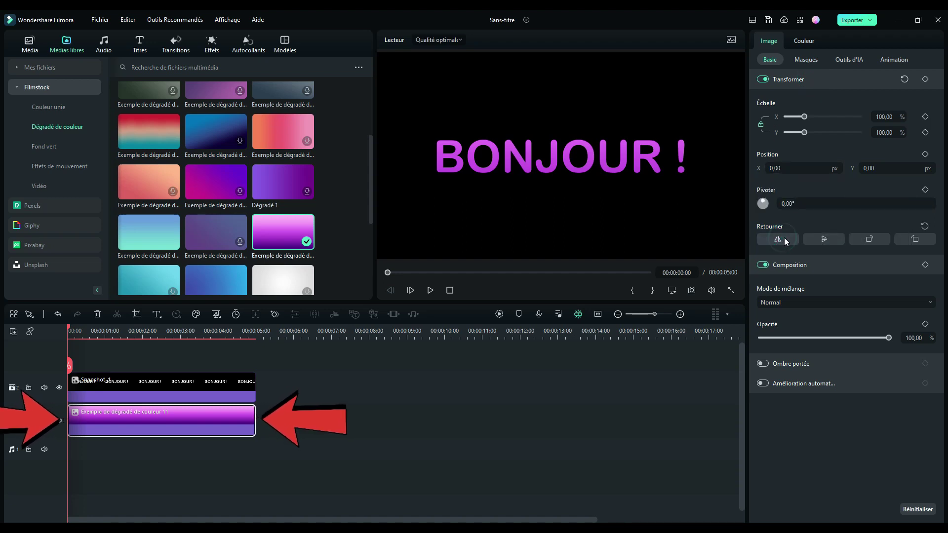
pyautogui.click(820, 239)
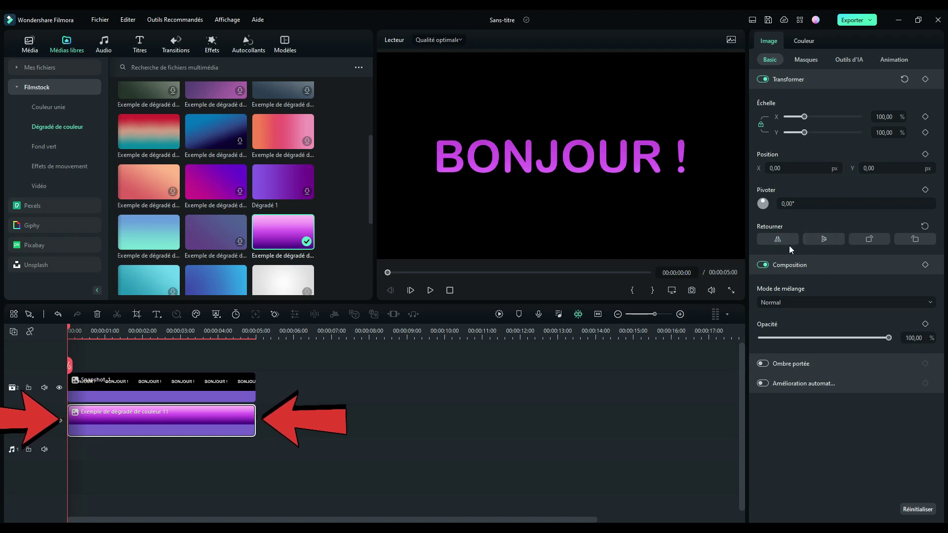
pyautogui.click(780, 240)
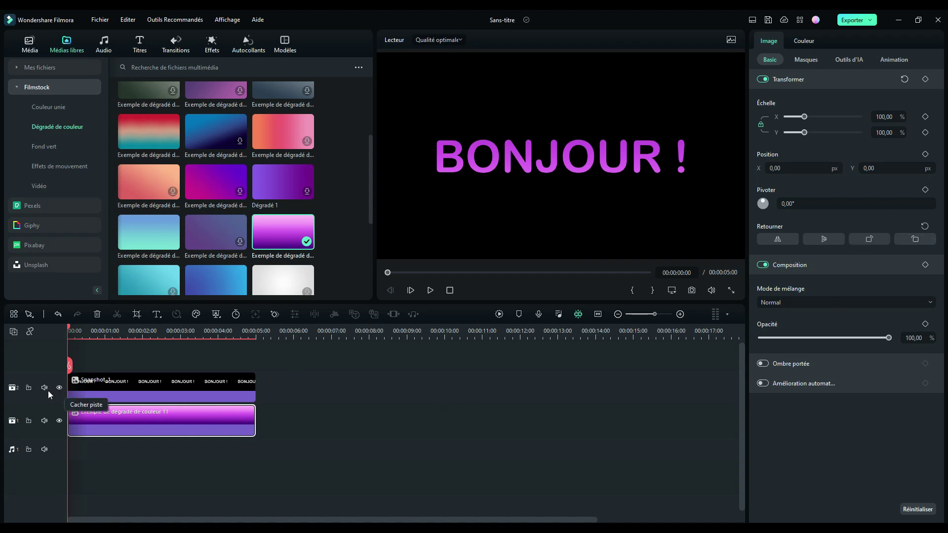
# - Lock the snapshot's track, then flip the gradient clip vertically again and rotate it to -90°
pyautogui.click(28, 388)
pyautogui.click(109, 421)
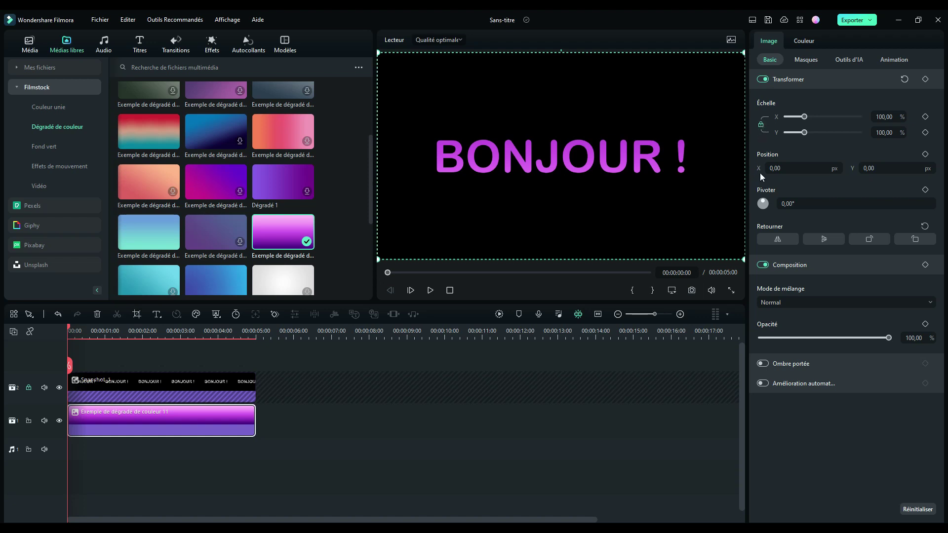
pyautogui.click(824, 240)
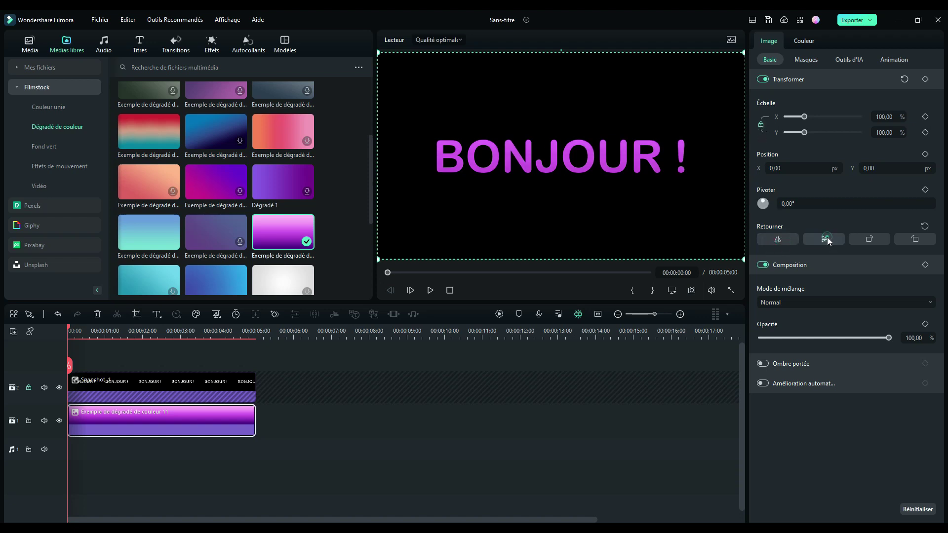
pyautogui.click(865, 240)
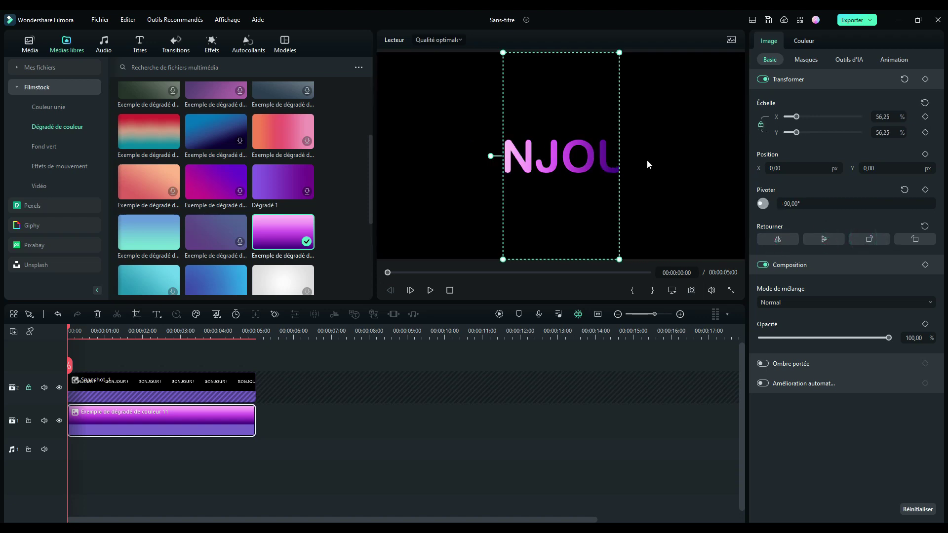
# - Unlink the gradient's scale axes and stretch it to the full frame width, about 179% on the Y scale
pyautogui.click(761, 124)
pyautogui.moveTo(619, 156); pyautogui.dragTo(746, 172)
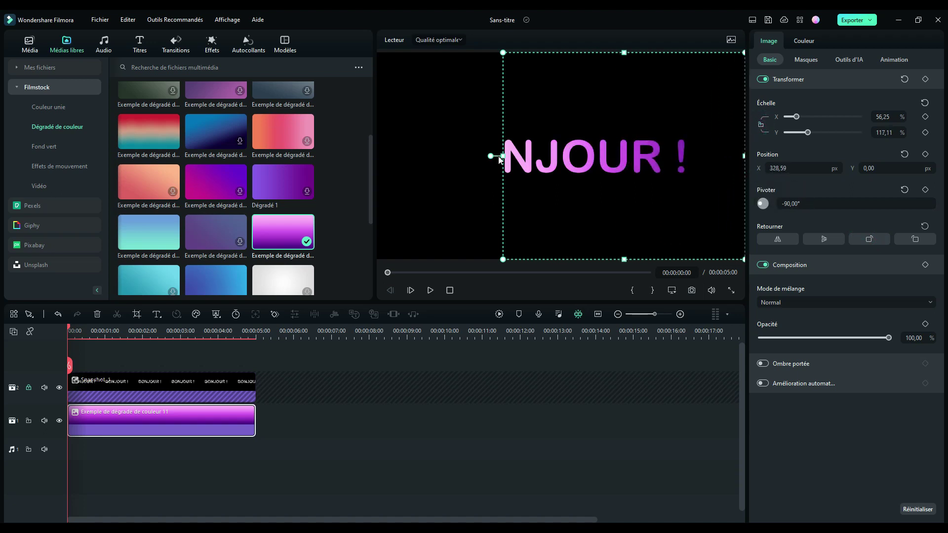
pyautogui.moveTo(504, 155); pyautogui.dragTo(372, 188)
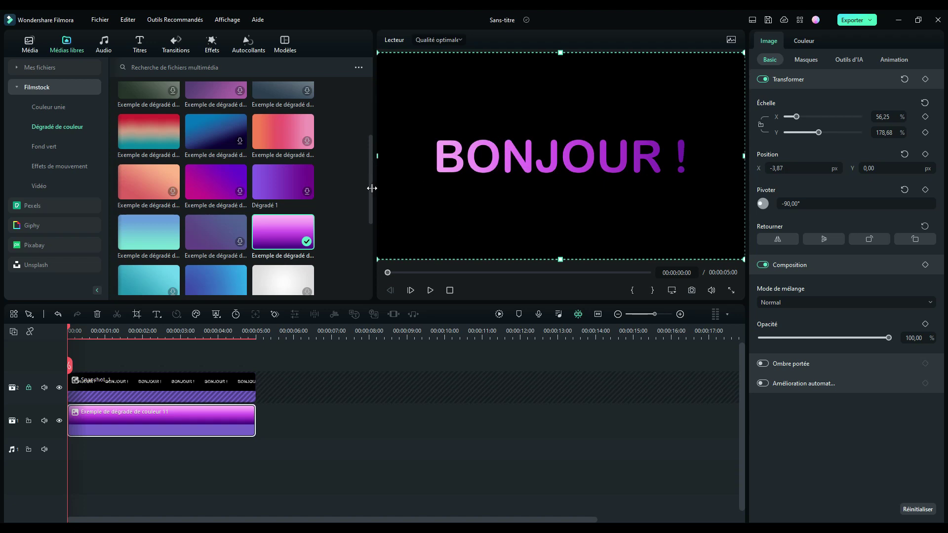
# - Unlock the snapshot's track and reset the gradient clip's position to 0,00 px
pyautogui.click(29, 388)
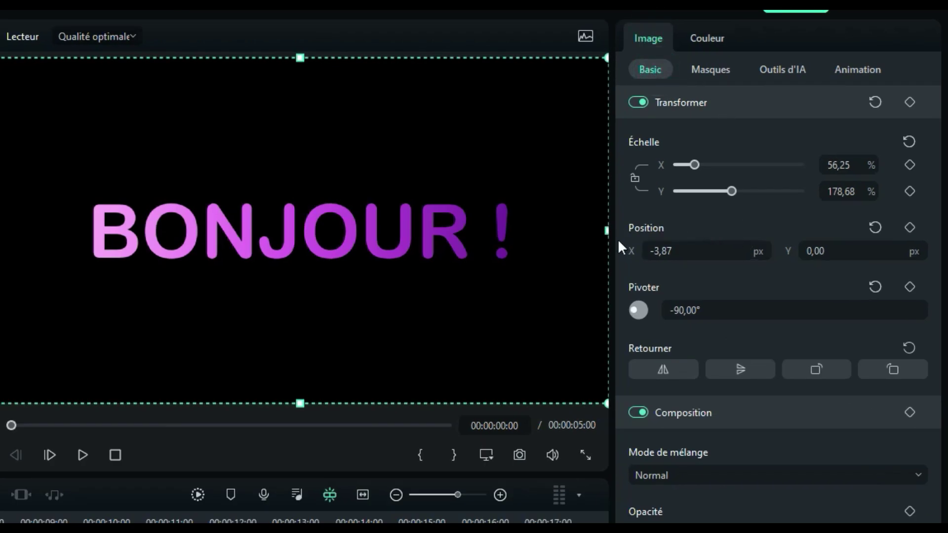
pyautogui.click(873, 228)
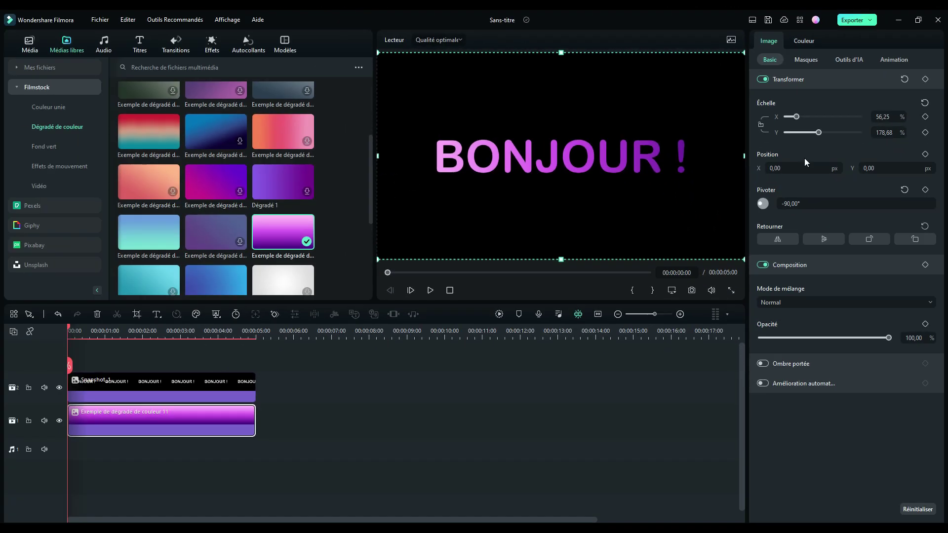
pyautogui.moveTo(70, 329)
pyautogui.mouseDown()
pyautogui.moveTo(107, 330)
pyautogui.moveTo(65, 341)
pyautogui.mouseUp()
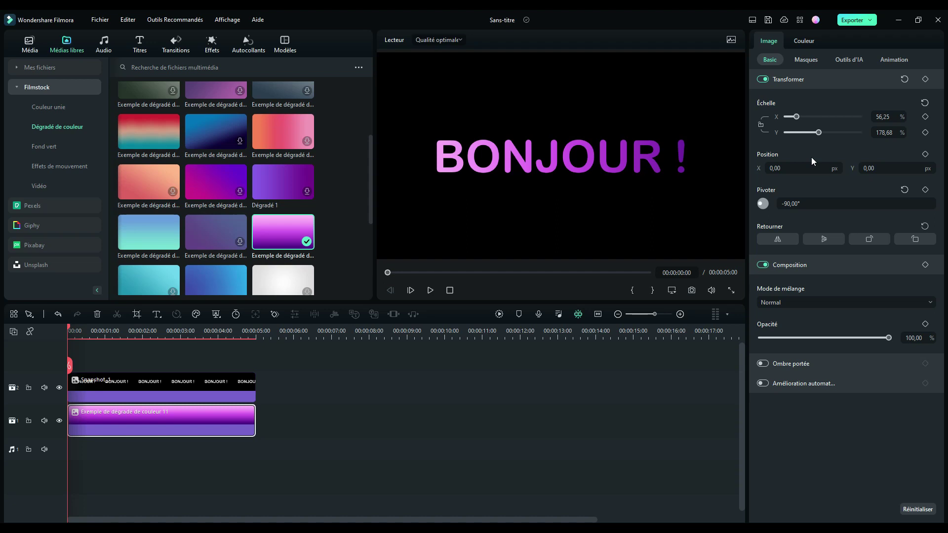
# - Move the gradient clip to about -309 px on X and add a position keyframe at its start
pyautogui.moveTo(775, 170); pyautogui.dragTo(578, 168)
pyautogui.moveTo(481, 252); pyautogui.dragTo(491, 252)
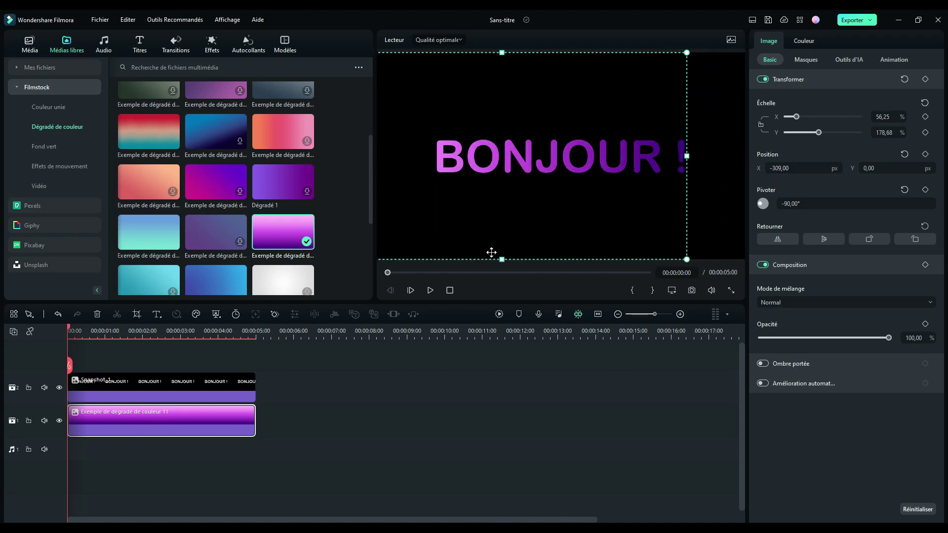
pyautogui.click(926, 155)
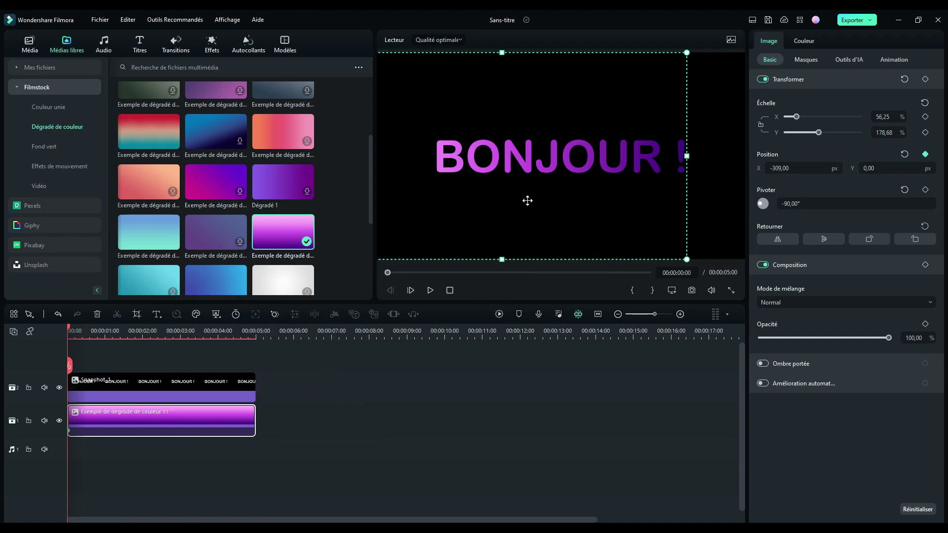
# - At 1 second, keyframe the gradient clip's X position, trying 173 px before settling on 308 px
pyautogui.moveTo(69, 331); pyautogui.dragTo(106, 360)
pyautogui.click(820, 167)
pyautogui.write('173')
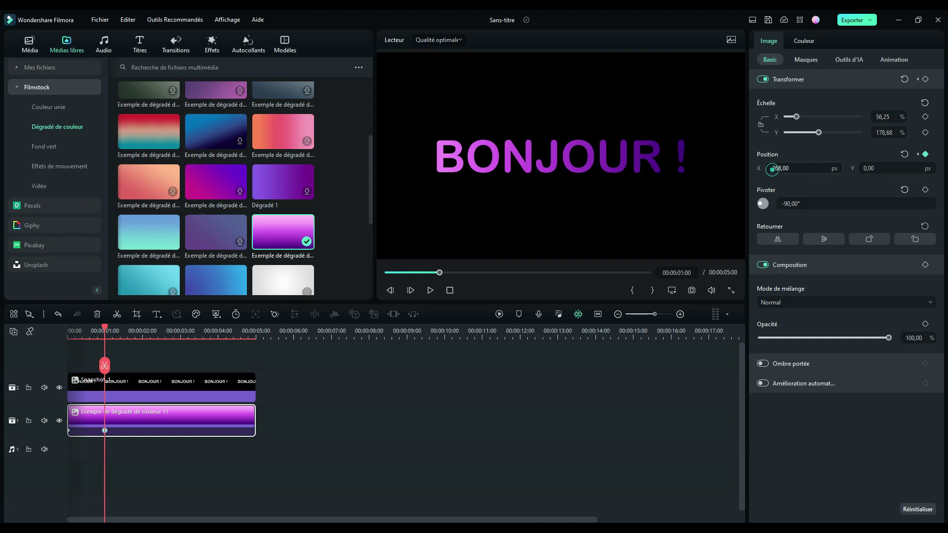
pyautogui.press('Return')
pyautogui.click(170, 416)
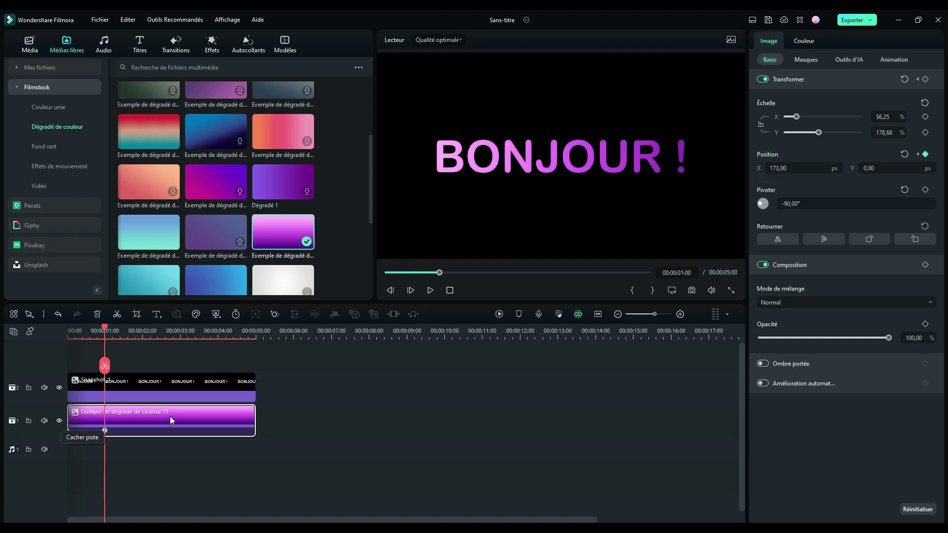
pyautogui.moveTo(775, 167); pyautogui.dragTo(801, 167)
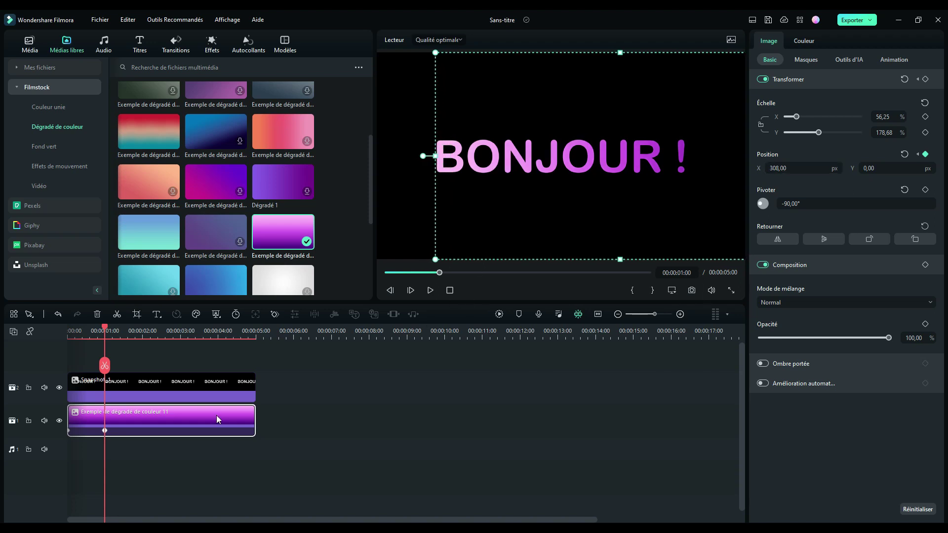
# - Keyframe the gradient's X position alternately back and forth at 2, 3, 4 and 5 seconds, with 303 px at 4 seconds, and play the animation
pyautogui.moveTo(105, 365); pyautogui.dragTo(137, 370)
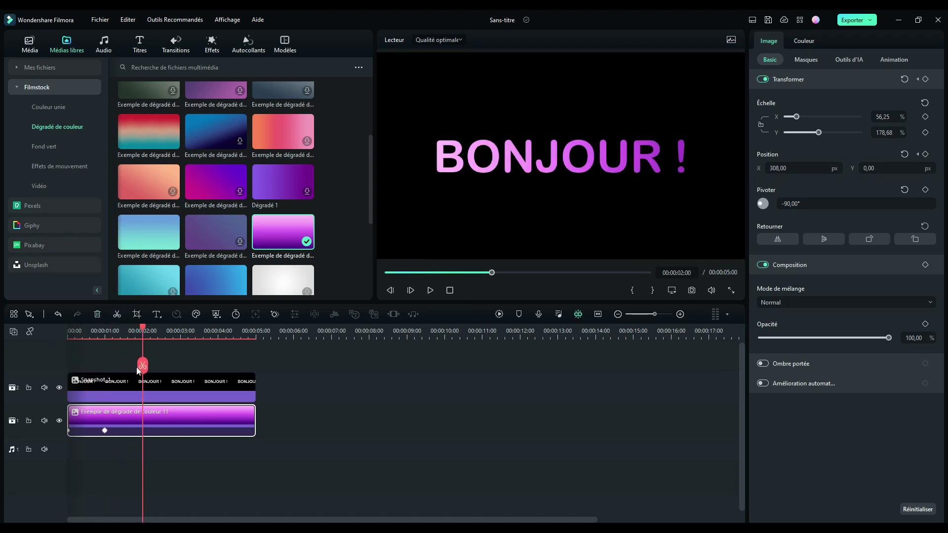
pyautogui.moveTo(796, 181); pyautogui.dragTo(770, 178)
pyautogui.moveTo(143, 330); pyautogui.dragTo(180, 330)
pyautogui.moveTo(800, 167); pyautogui.dragTo(789, 165)
pyautogui.moveTo(181, 330); pyautogui.dragTo(218, 330)
pyautogui.moveTo(789, 168); pyautogui.dragTo(859, 168)
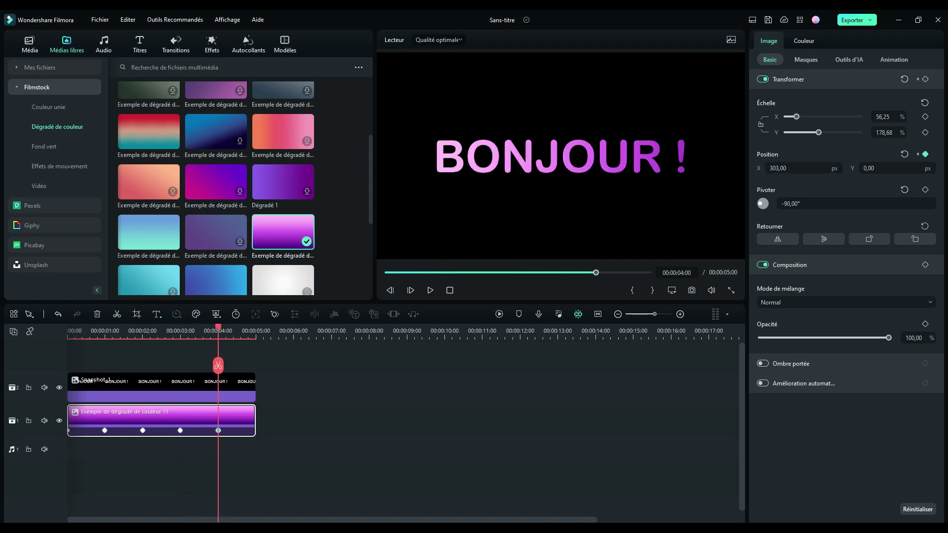
pyautogui.moveTo(218, 330); pyautogui.dragTo(256, 330)
pyautogui.moveTo(800, 168); pyautogui.dragTo(782, 168)
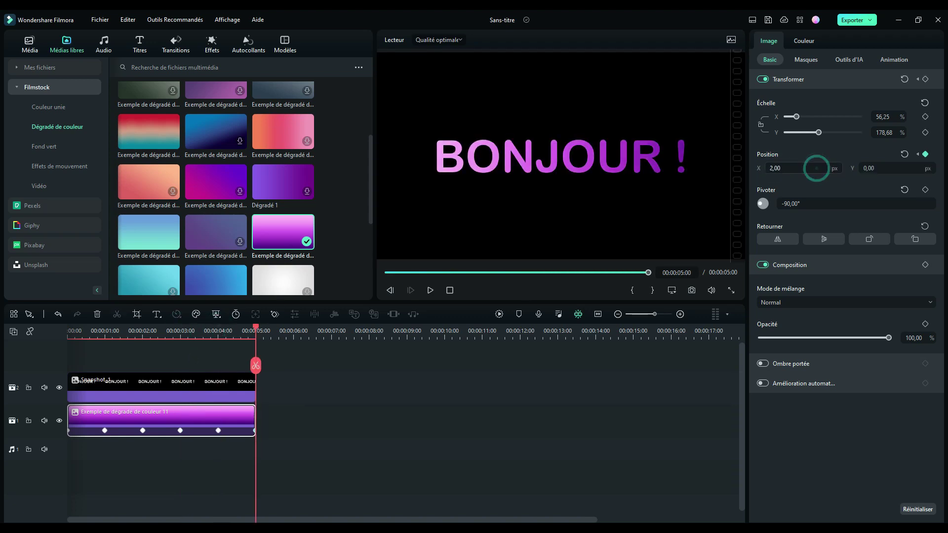
pyautogui.press('space')
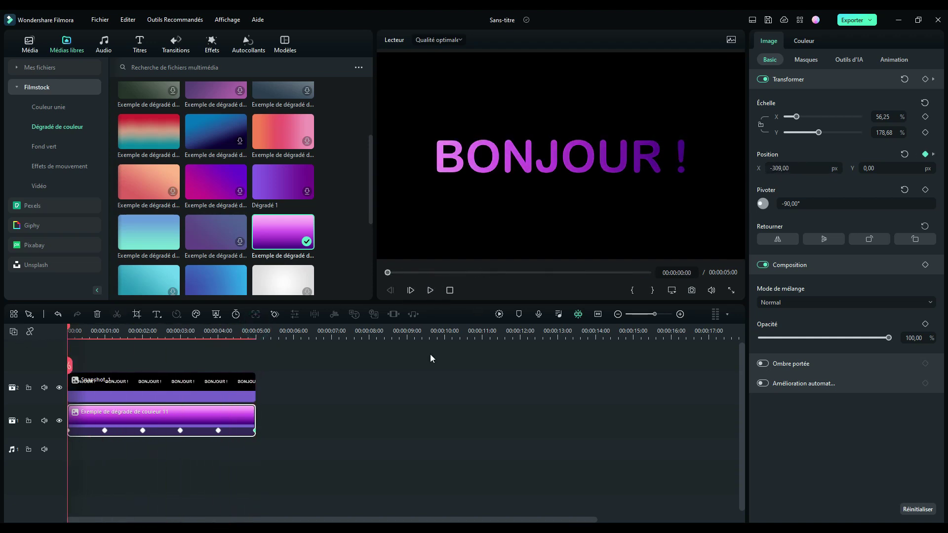
# - Add the Elément_07 sticker on a new track above the snapshot at the start, and move it beneath the text, about -107 px on Y
pyautogui.click(244, 40)
pyautogui.click(146, 226)
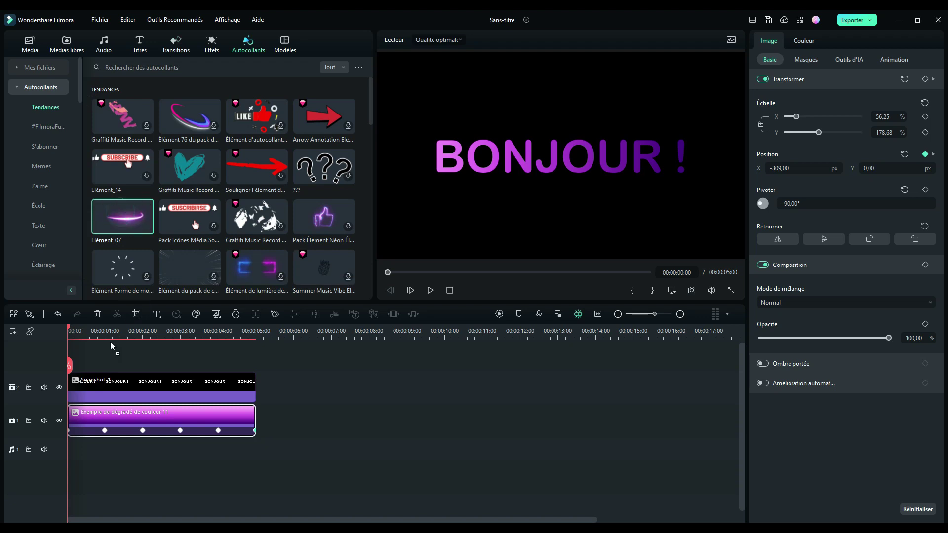
pyautogui.press('space')
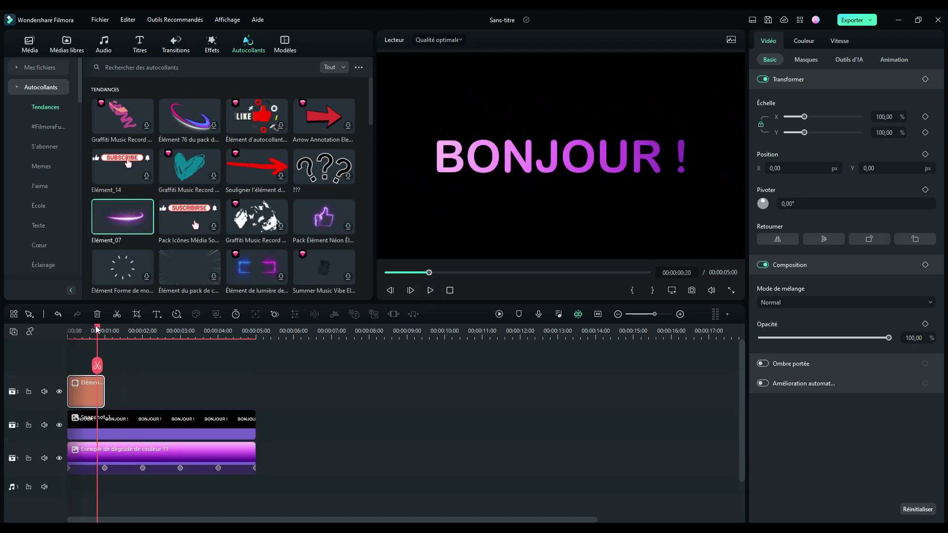
# - Search the effects library for "glow"
pyautogui.click(211, 44)
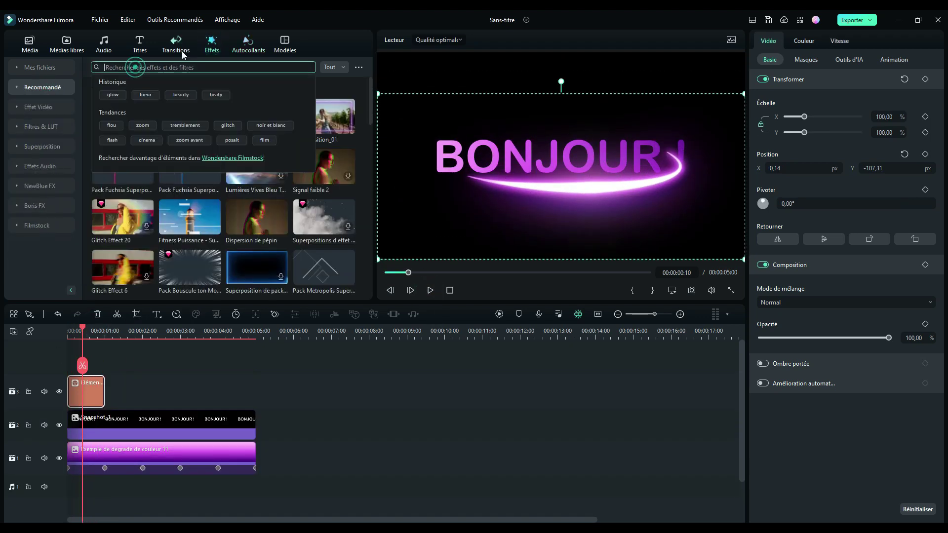
pyautogui.click(148, 67)
pyautogui.write('gl')
pyautogui.click(113, 94)
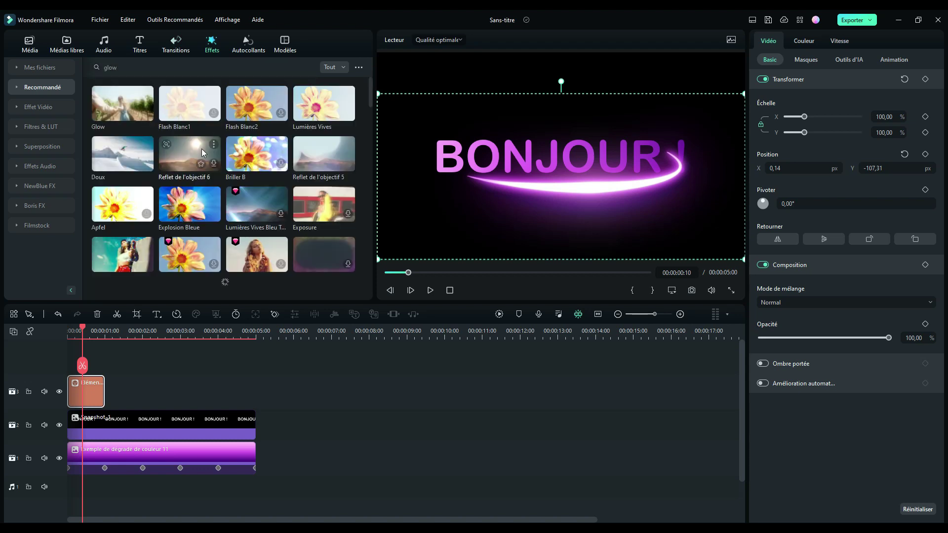
pyautogui.moveTo(123, 104); pyautogui.dragTo(101, 368)
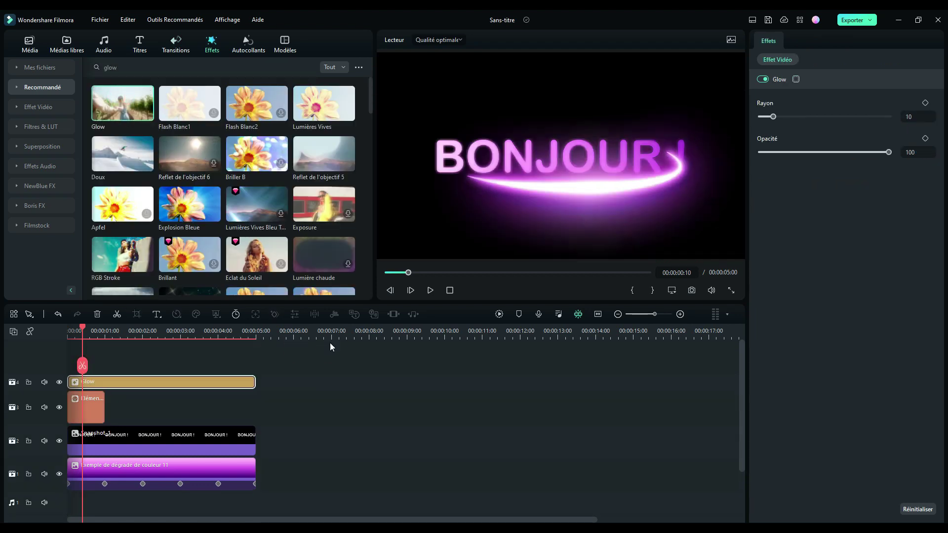
pyautogui.moveTo(176, 382); pyautogui.dragTo(148, 377)
pyautogui.press('Delete')
# - Apply the Glow effect directly to the snapshot clip and open the clip's effect settings
pyautogui.moveTo(123, 104); pyautogui.dragTo(82, 447)
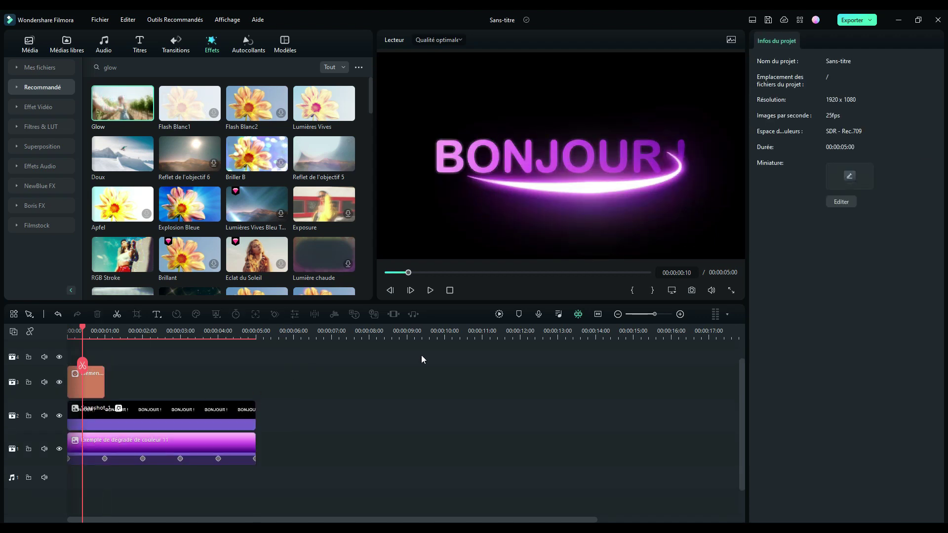
pyautogui.click(164, 405)
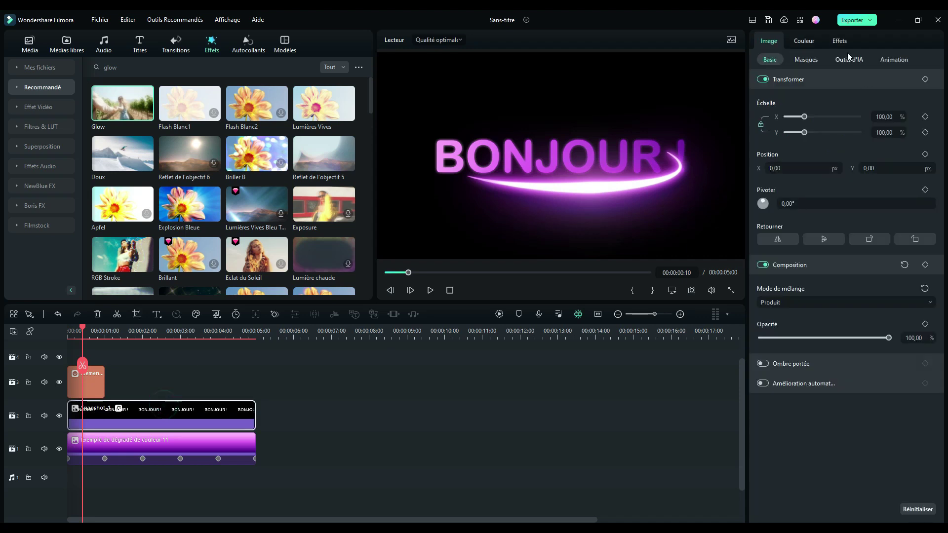
pyautogui.click(840, 41)
pyautogui.moveTo(773, 117)
pyautogui.mouseDown()
pyautogui.moveTo(834, 116)
pyautogui.moveTo(773, 116)
pyautogui.mouseUp()
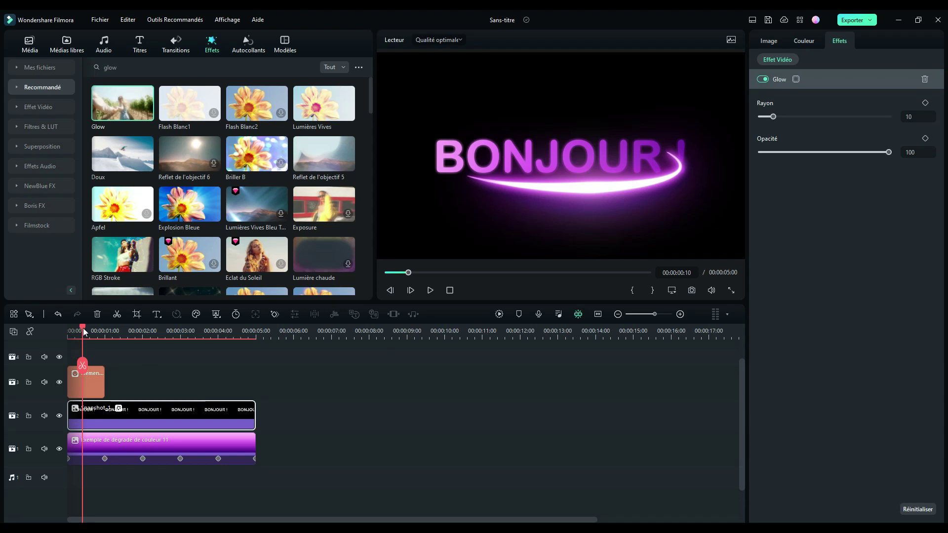
# - Play the finished title animation from the beginning
pyautogui.moveTo(84, 332); pyautogui.dragTo(55, 338)
pyautogui.click(430, 290)
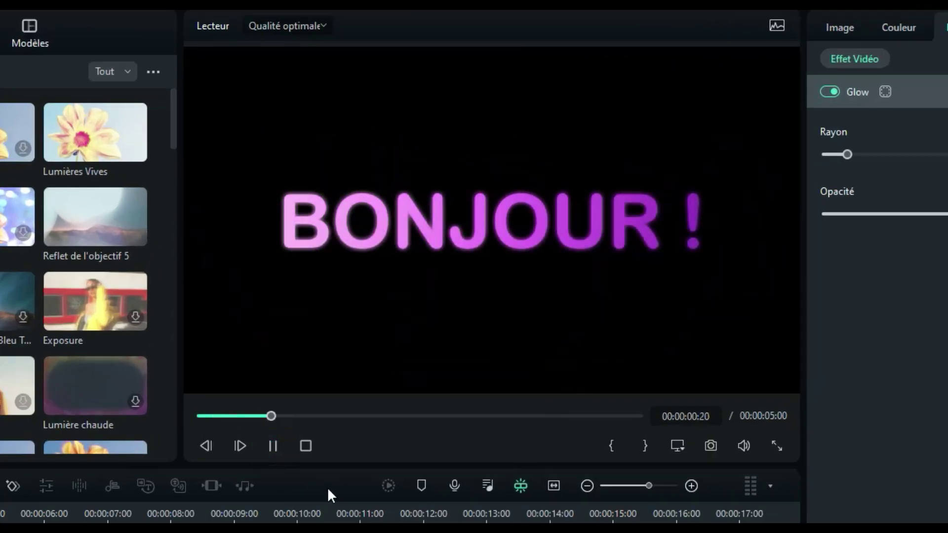